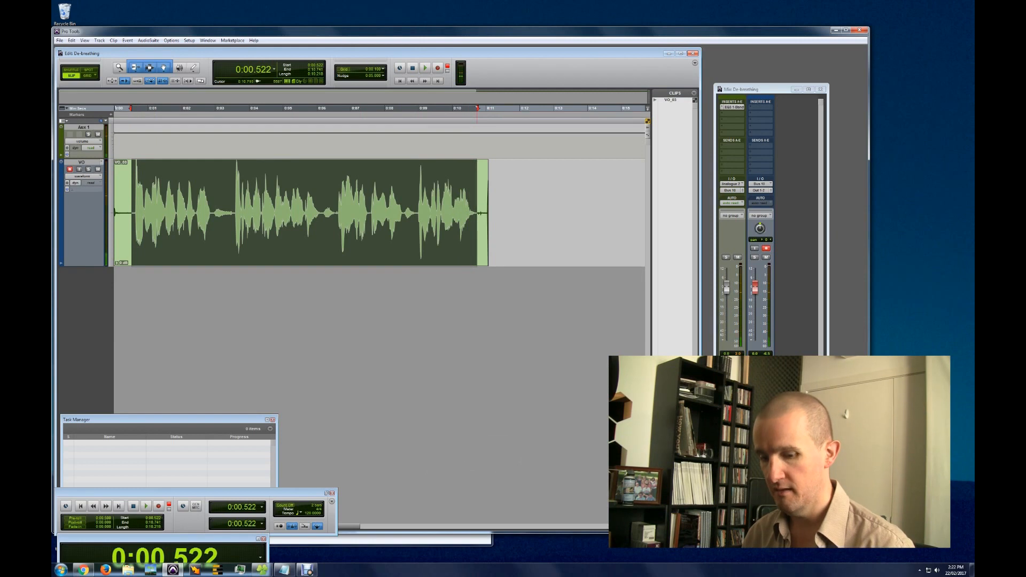
Step: Trim the VO clip to the existing selection and render the DeBreath Mono AudioSuite processor over it
key(ctrl+t)
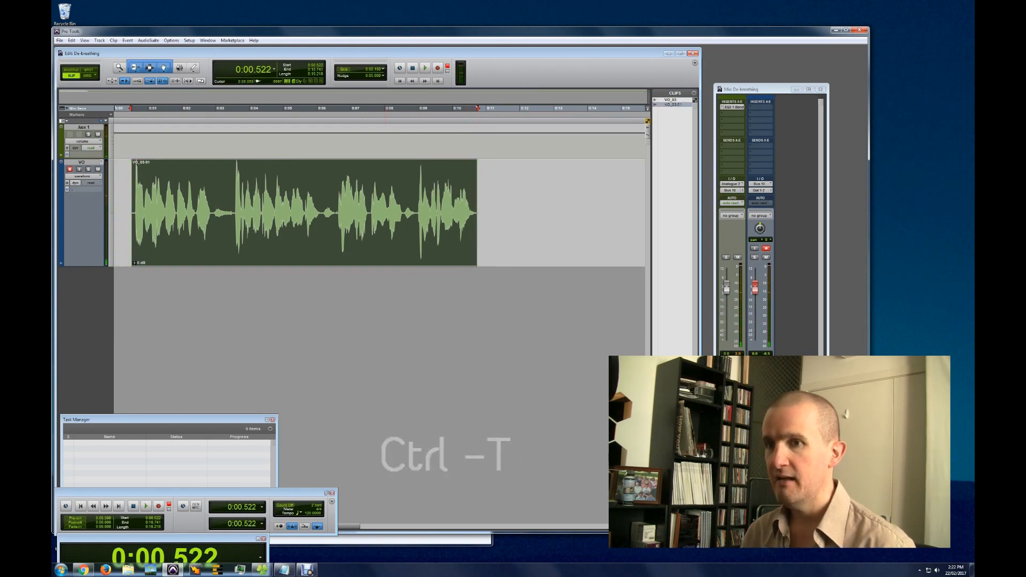
click(148, 40)
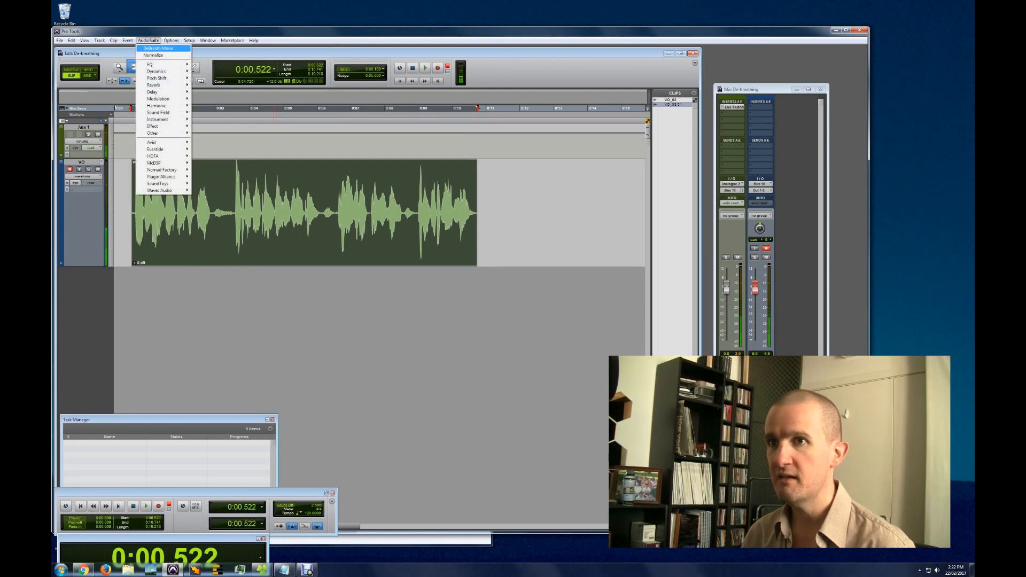
click(158, 49)
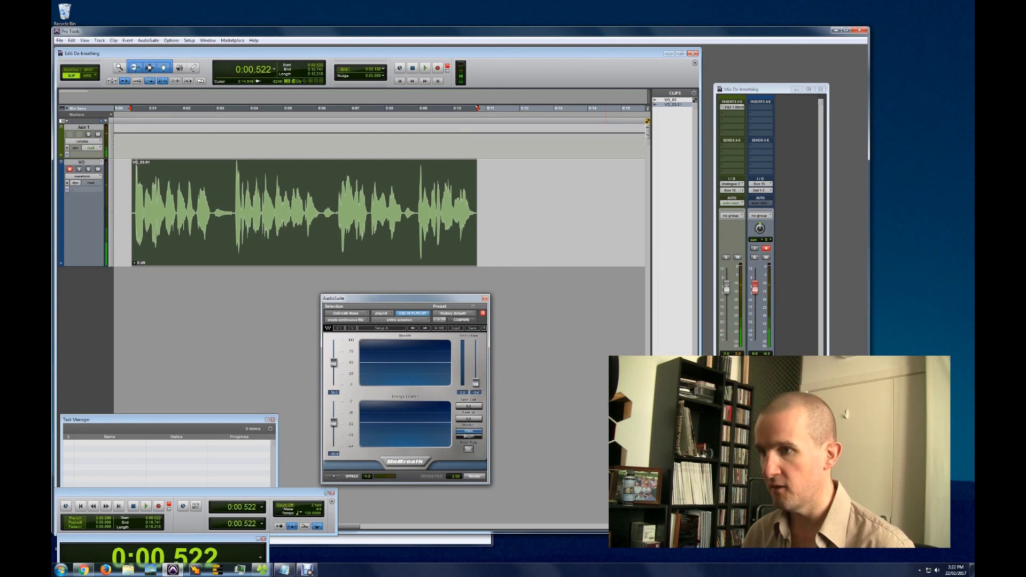
click(474, 477)
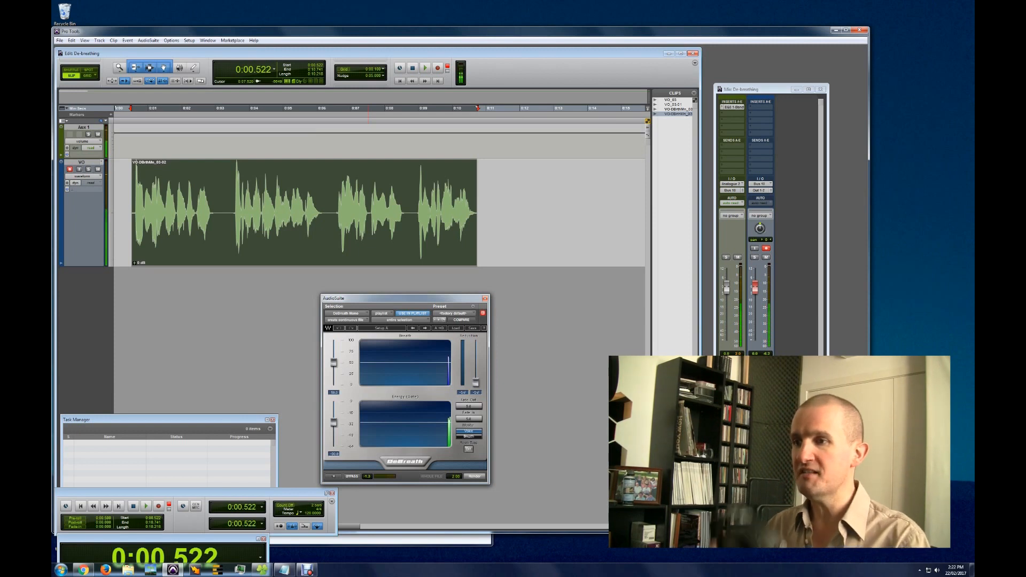
key(space)
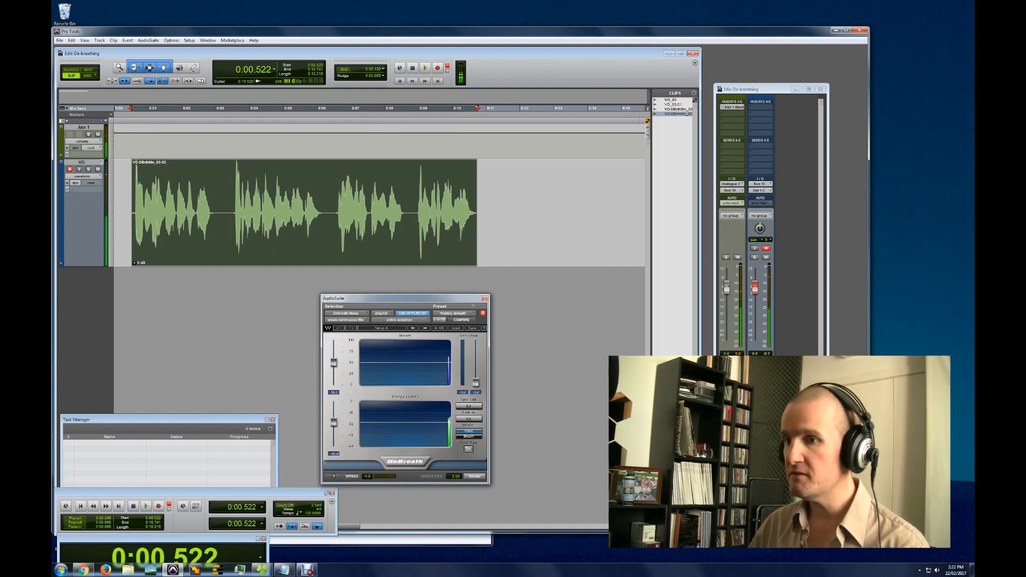
click(485, 298)
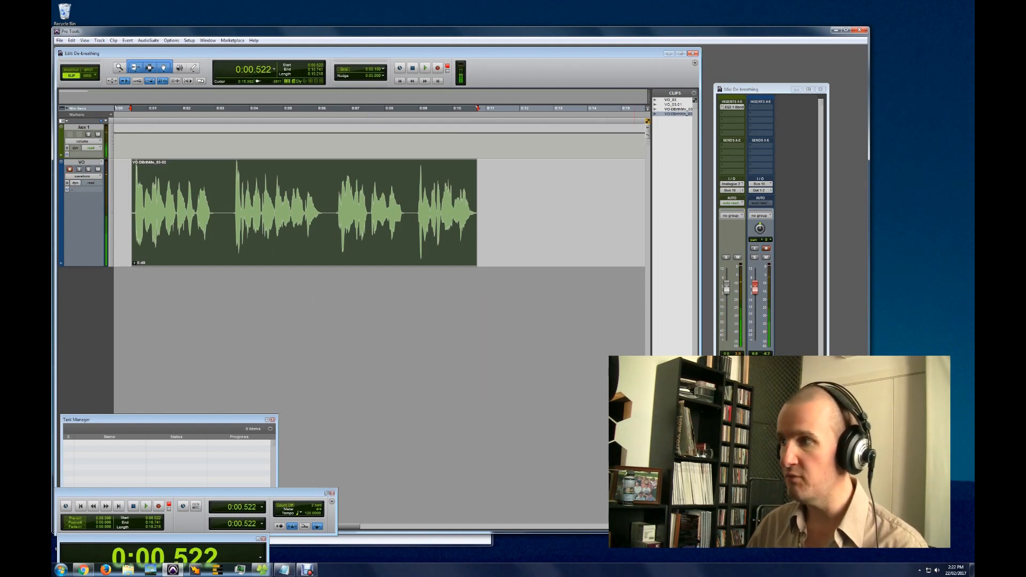
click(752, 108)
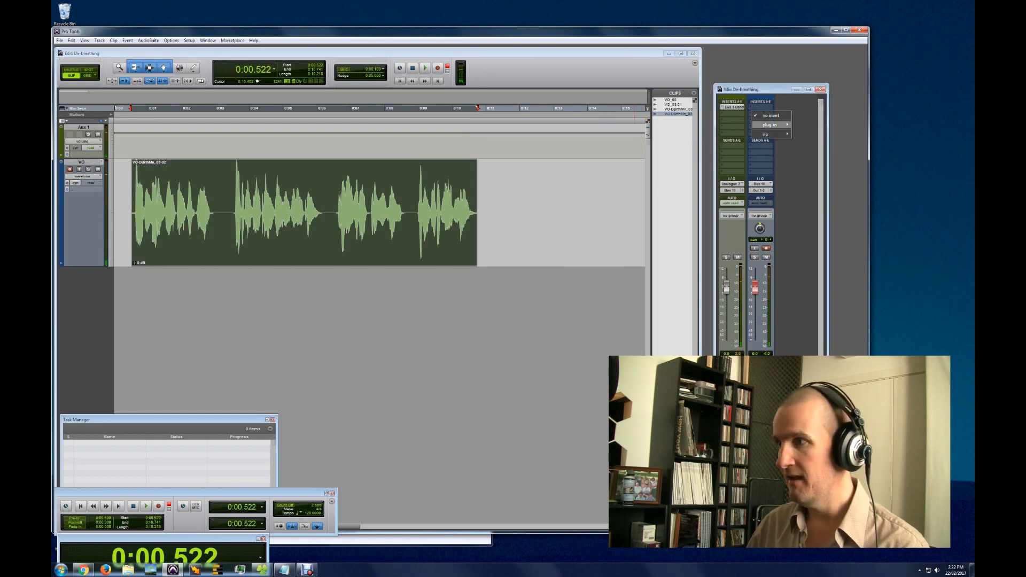
mouse_move(770, 125)
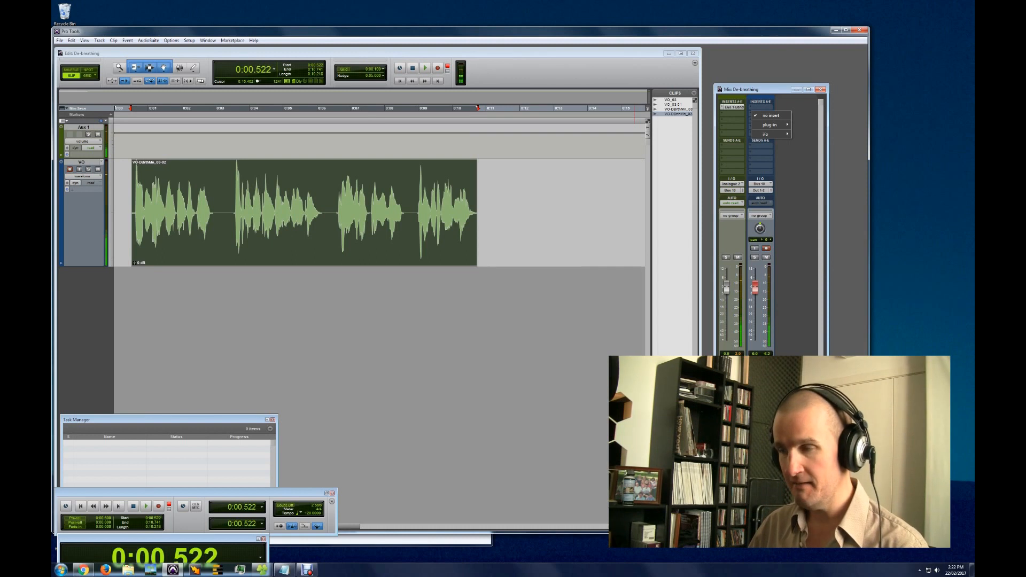
key(Escape)
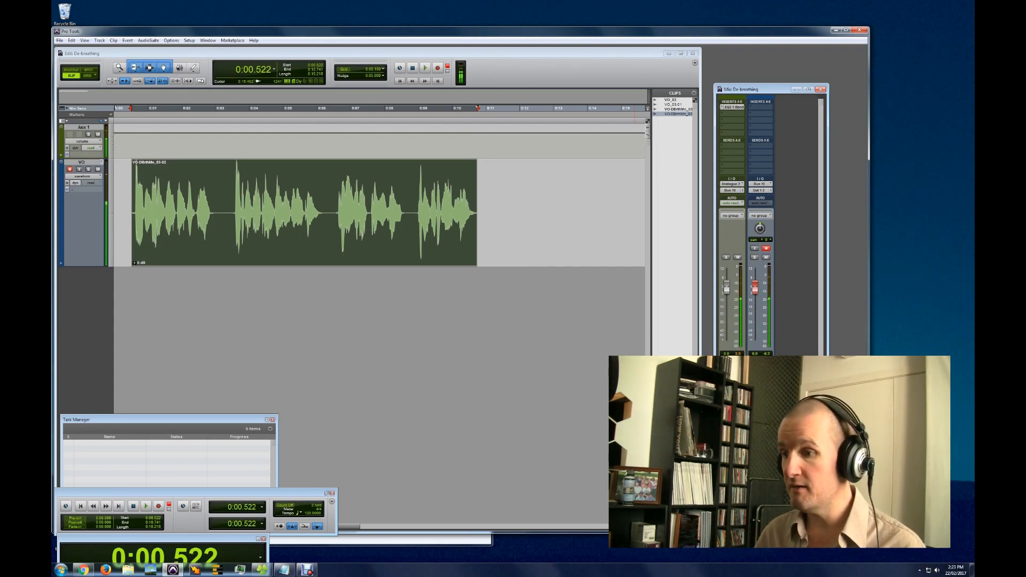
Step: Delete the processed clip from the VO track and check the high-pass EQ insert on the Aux 1 track
key(Delete)
key(Return)
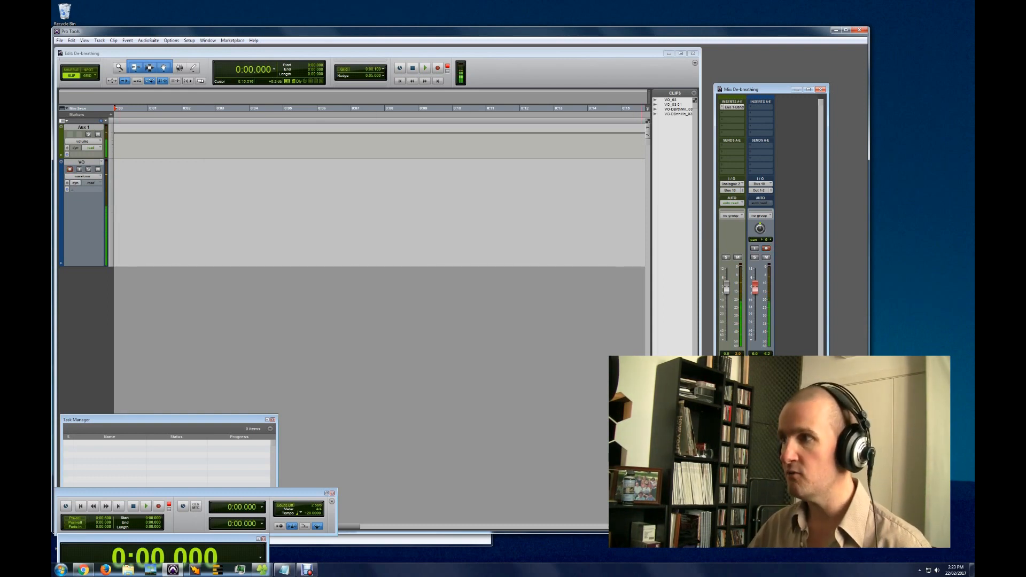
click(734, 107)
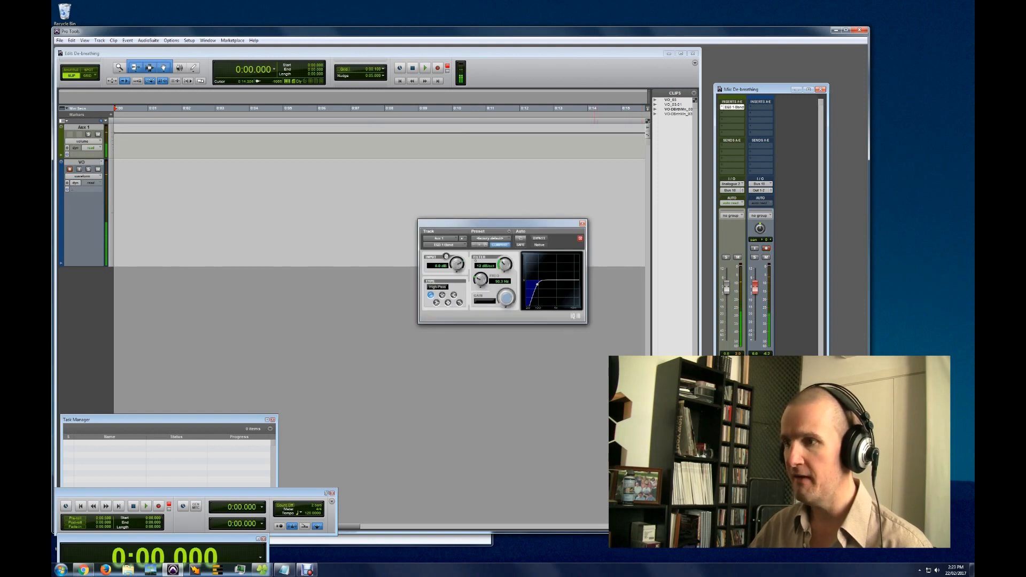
click(582, 224)
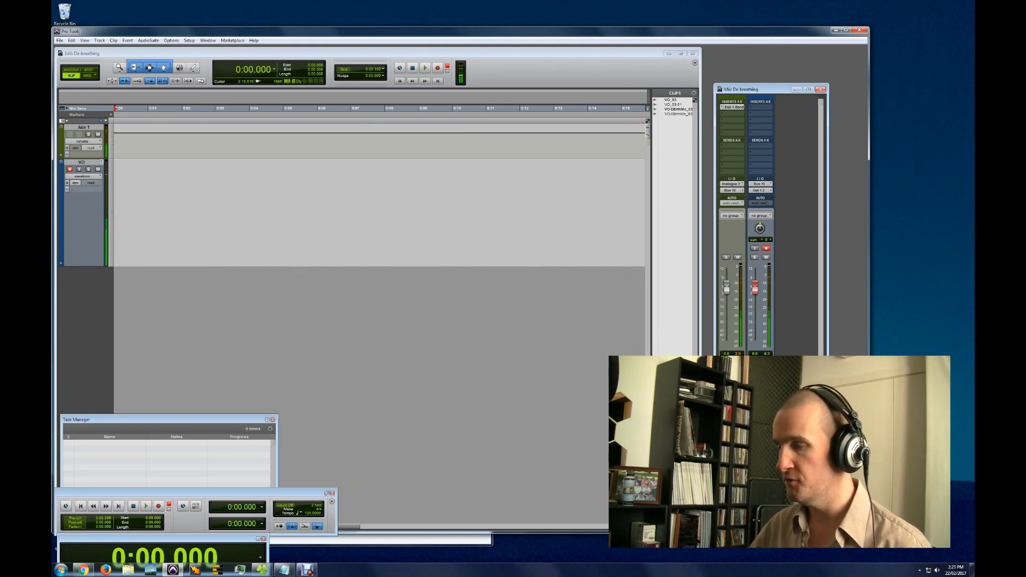
Step: Record a new voice take of about 9 seconds on the VO track from the start of the timeline
click(133, 197)
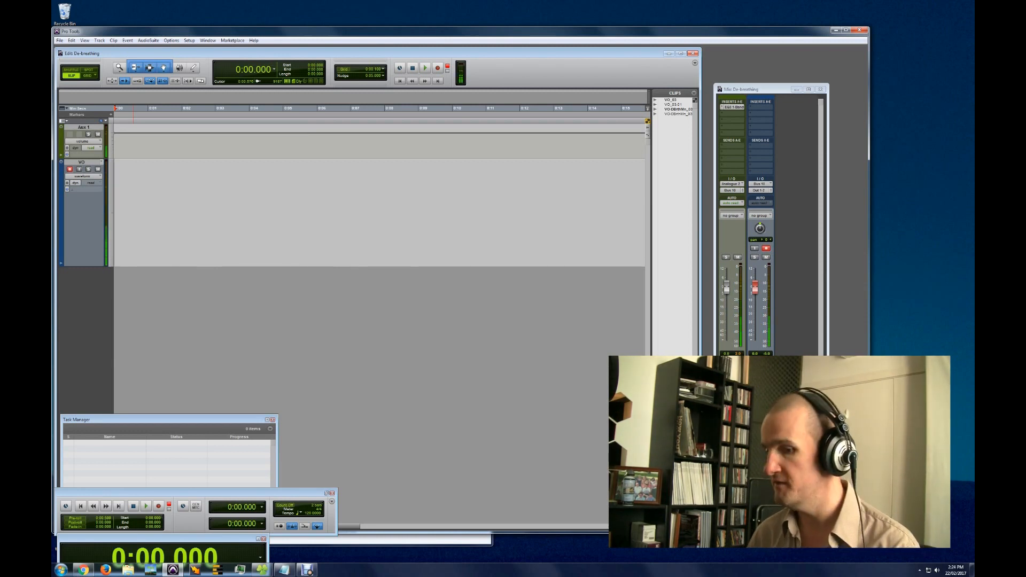
key(ctrl+space)
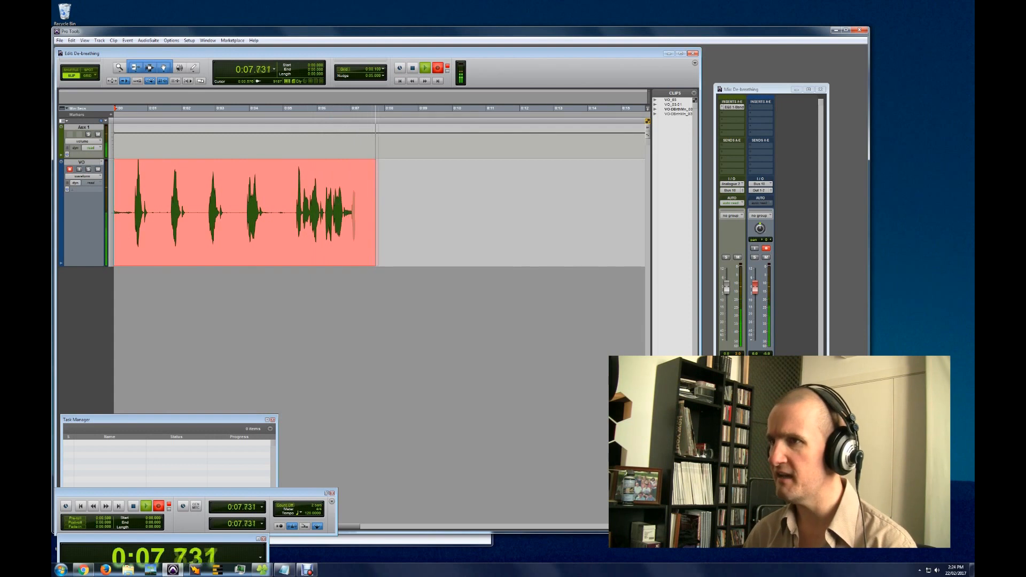
key(space)
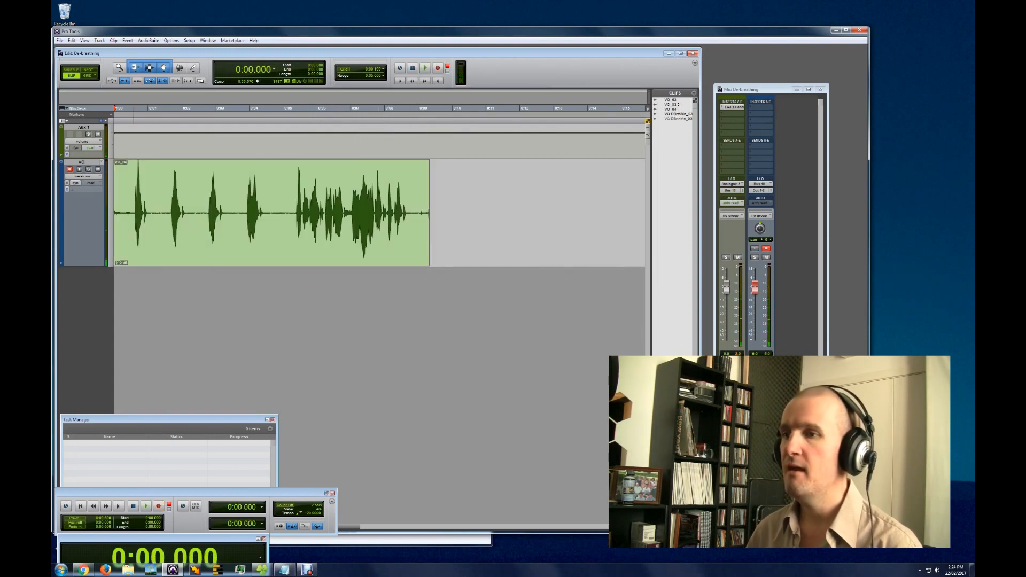
Step: Trim the new VO clip to its spoken part, starting at 0:00.544, and open the DeBreath Mono AudioSuite processor
click(227, 219)
drag(127, 214, 133, 213)
drag(370, 213, 414, 214)
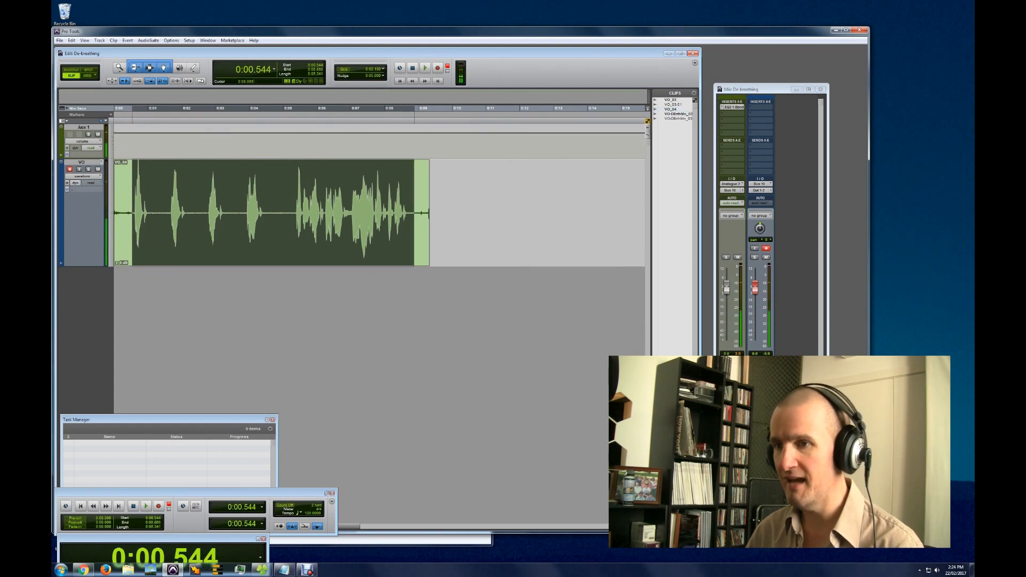
key(ctrl+t)
click(148, 40)
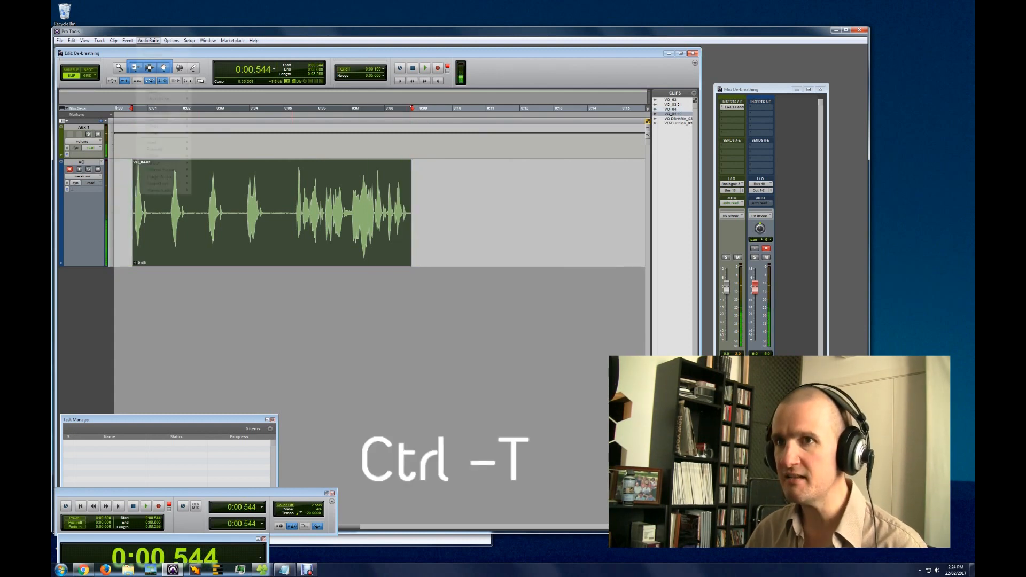
click(163, 48)
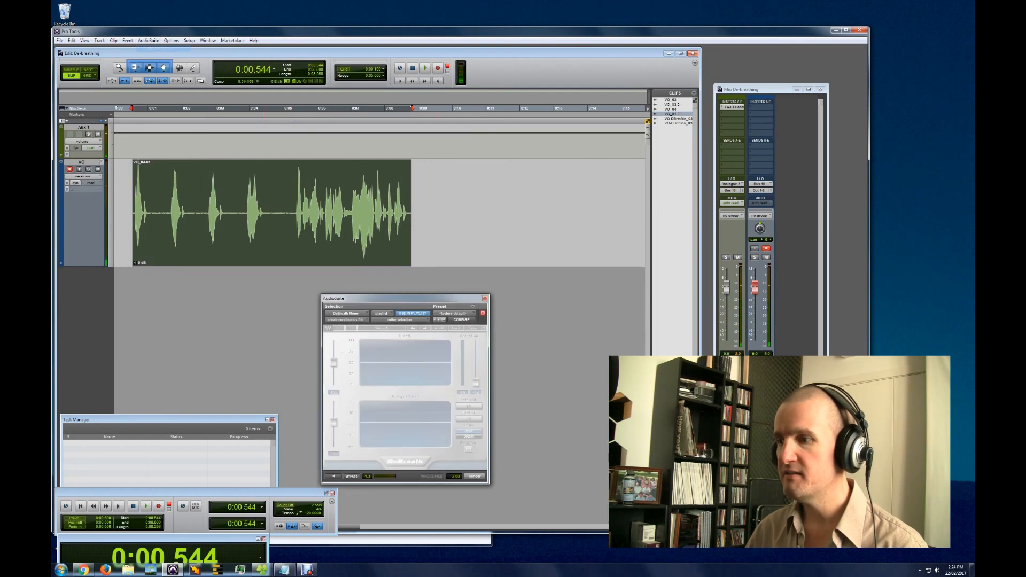
Step: Try rendering DeBreath on the trimmed VO clip, audition it, and undo the render
click(473, 476)
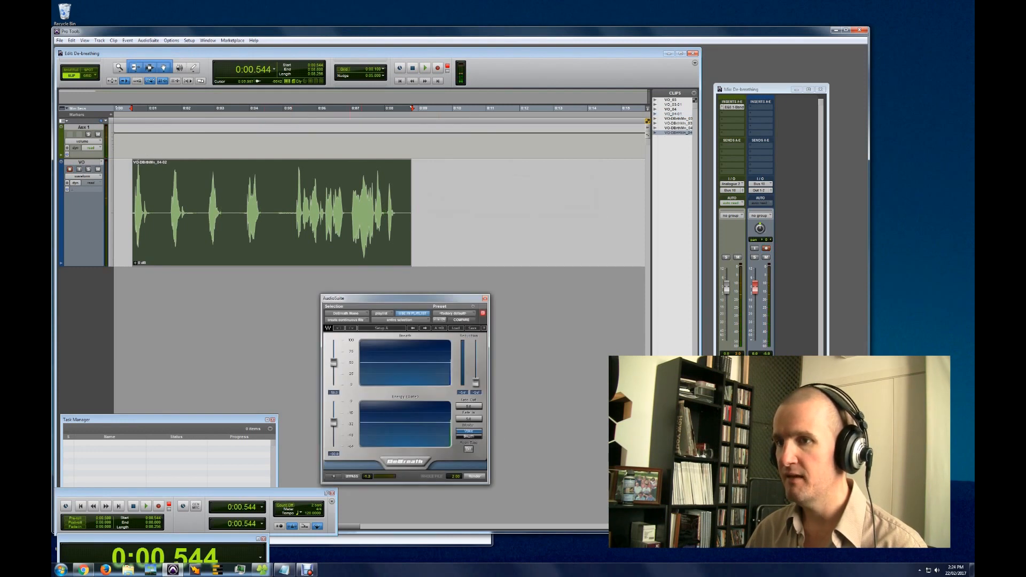
key(space)
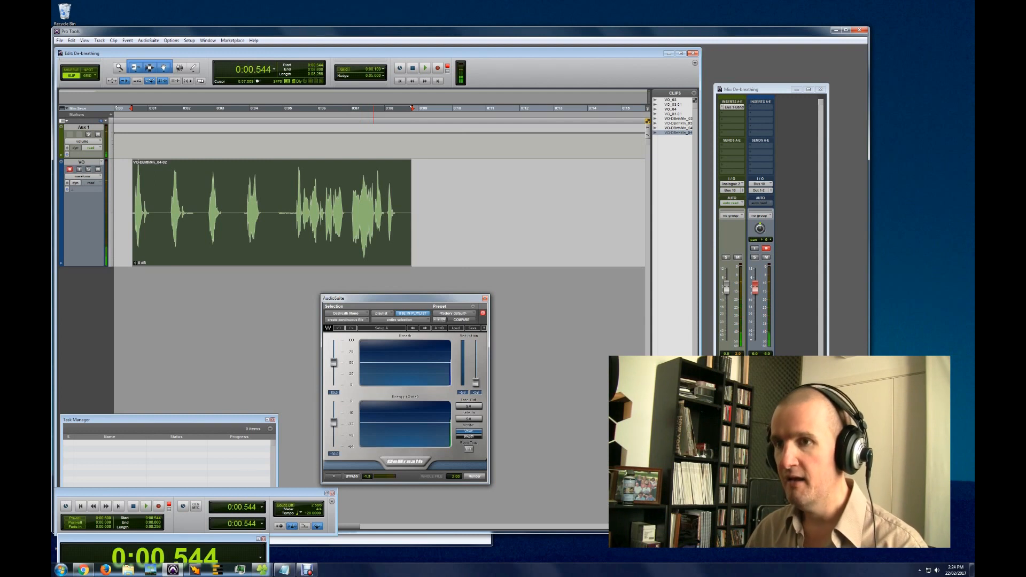
key(ctrl+z)
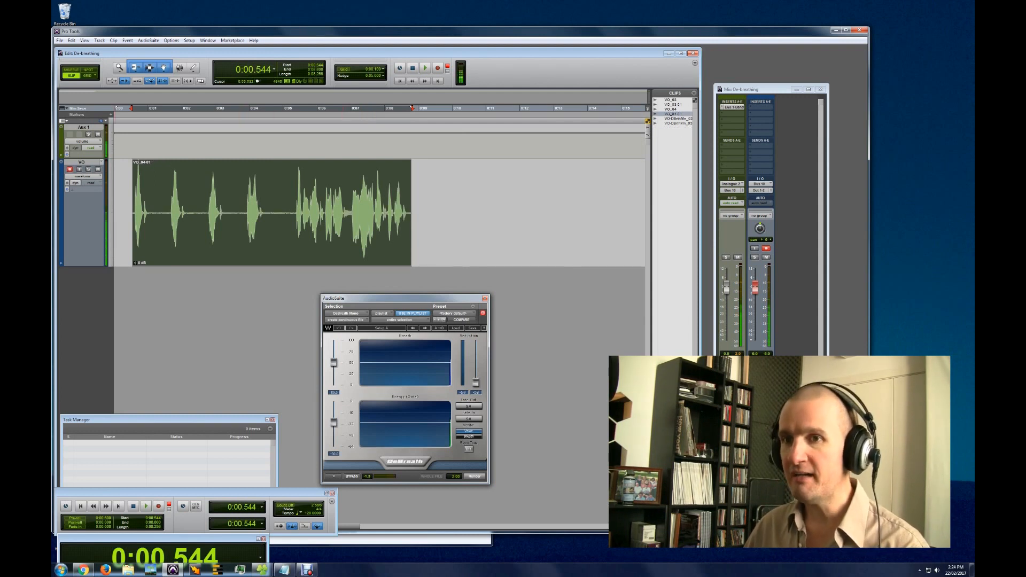
Step: Duplicate the VO track with its unprocessed clip and mute the duplicate track
right_click(81, 162)
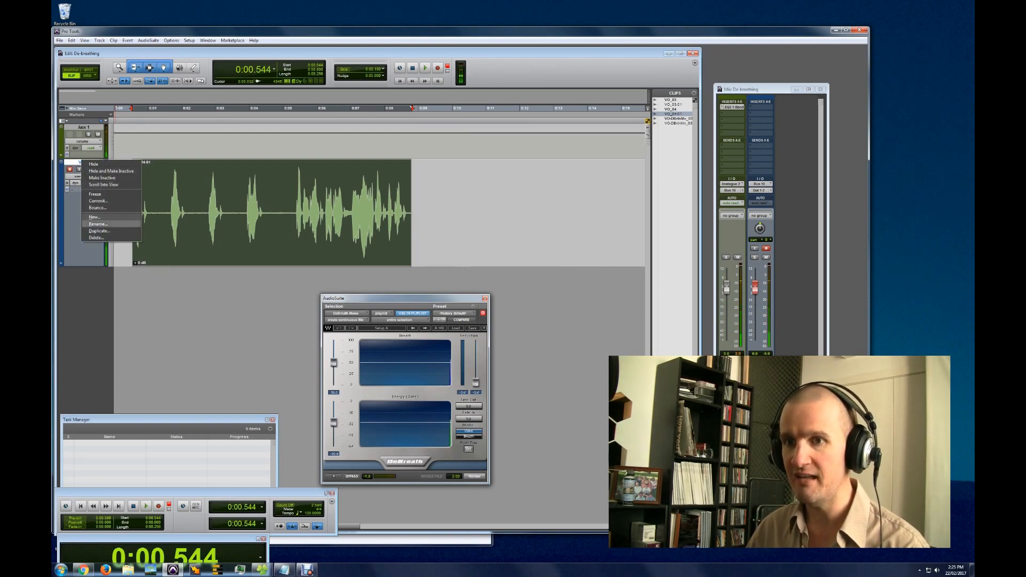
click(99, 231)
click(536, 250)
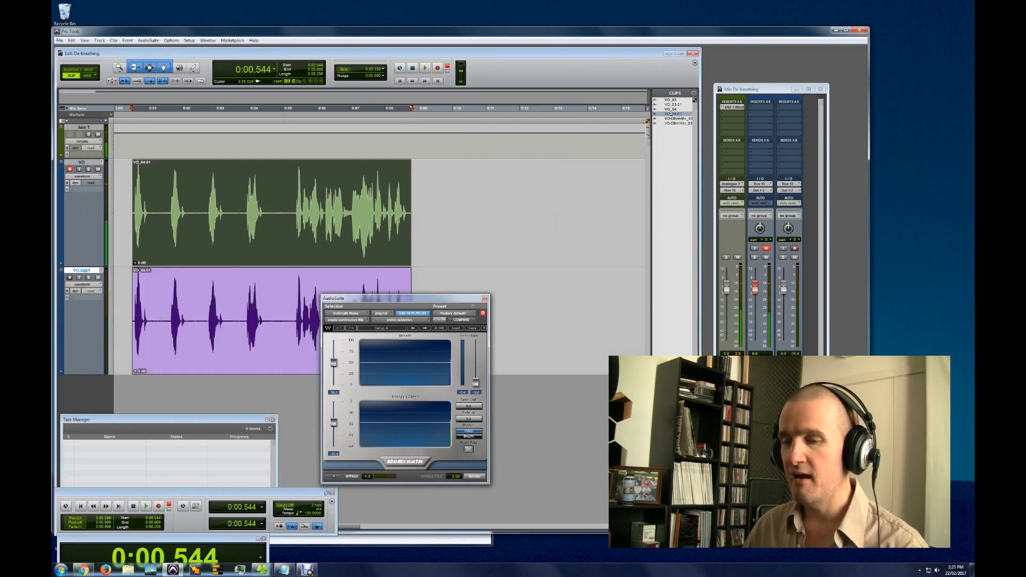
click(280, 326)
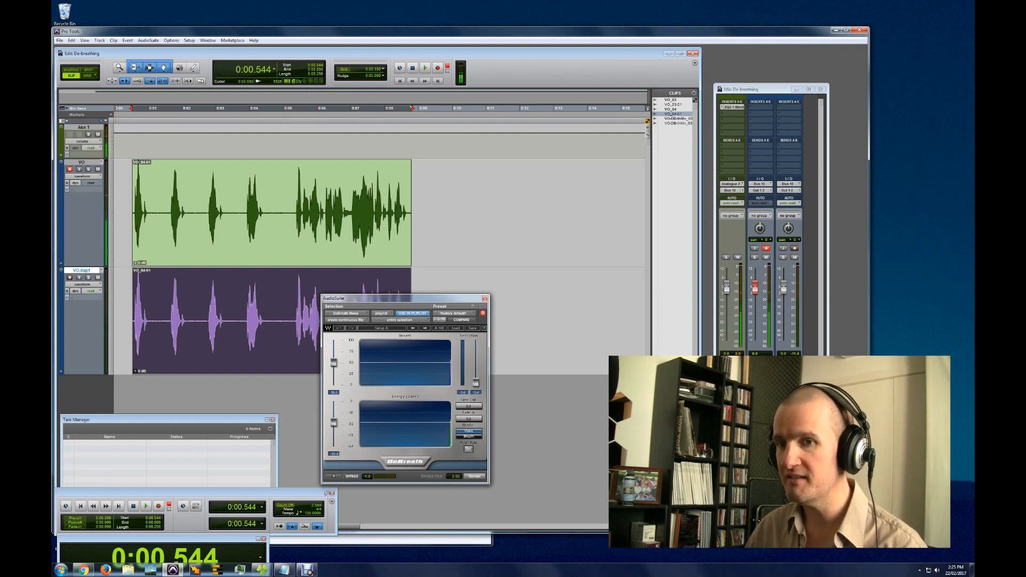
key(shift+m)
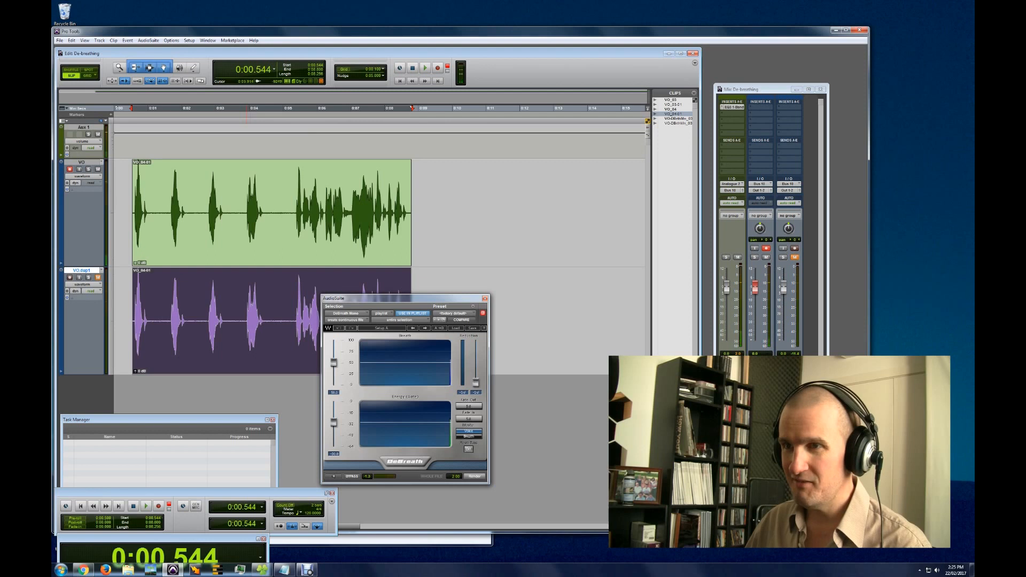
Step: Render DeBreath Mono over the clip on the original VO track only
key(p)
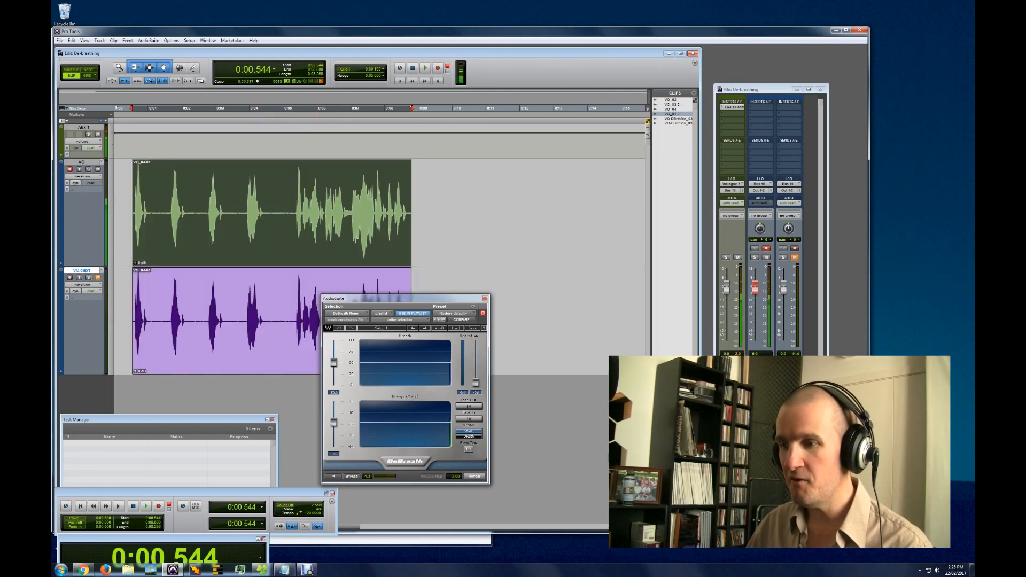
key(alt+shift+r)
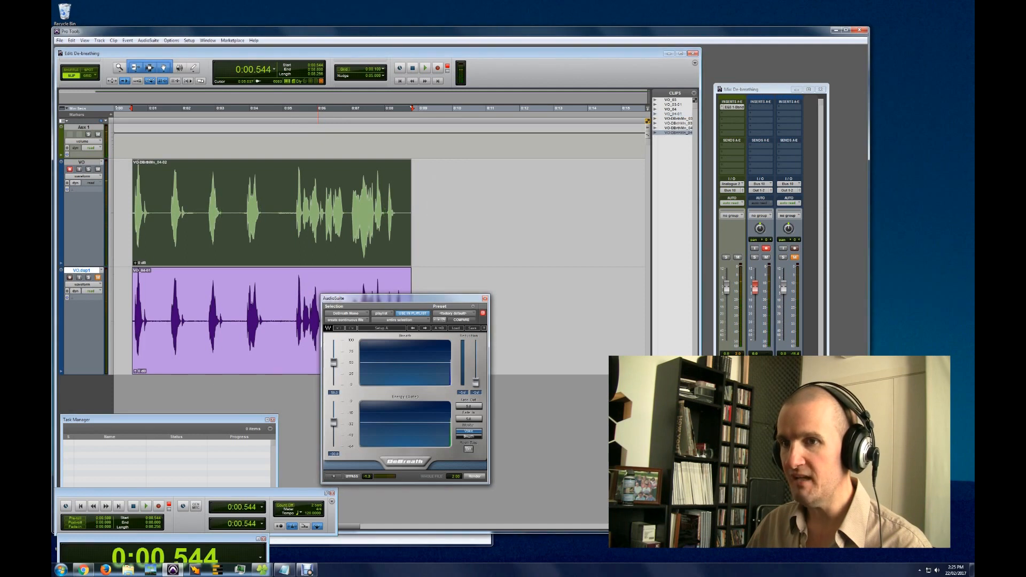
Step: Audition the third word on the processed VO track and compare its ending with the unprocessed duplicate
click(209, 214)
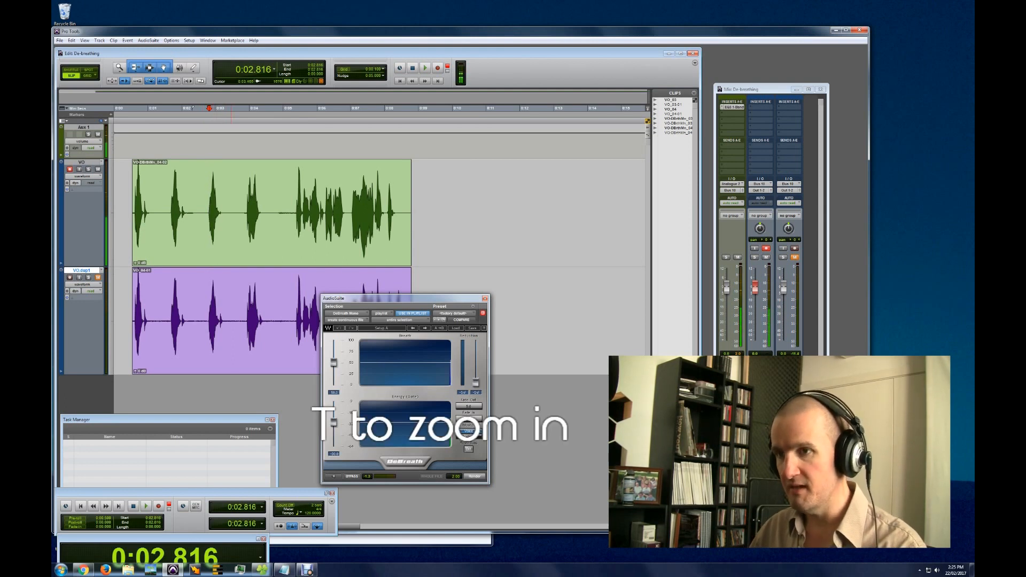
key(t)
key(t)
key(t)
click(375, 211)
key(space)
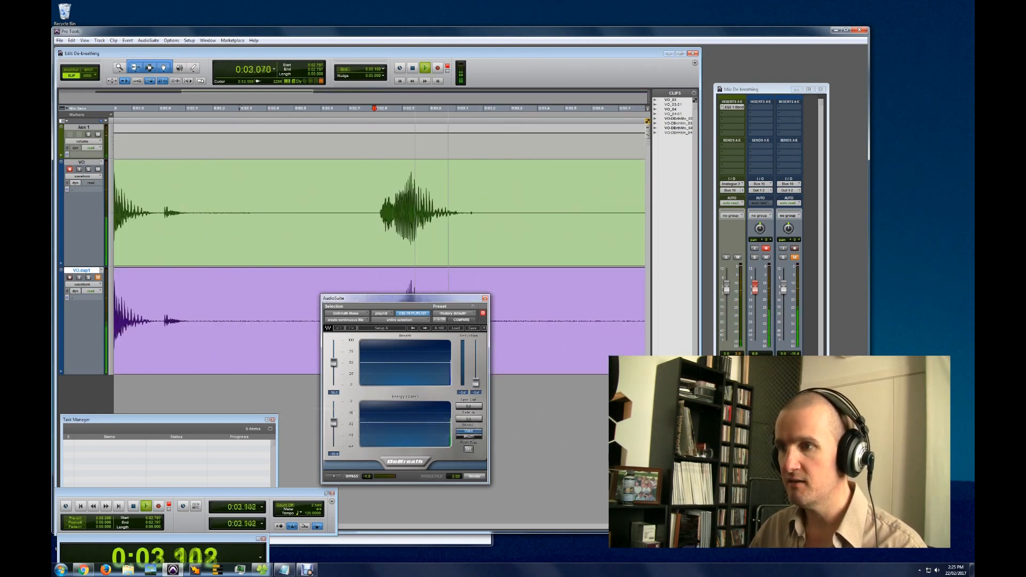
key(space)
click(485, 298)
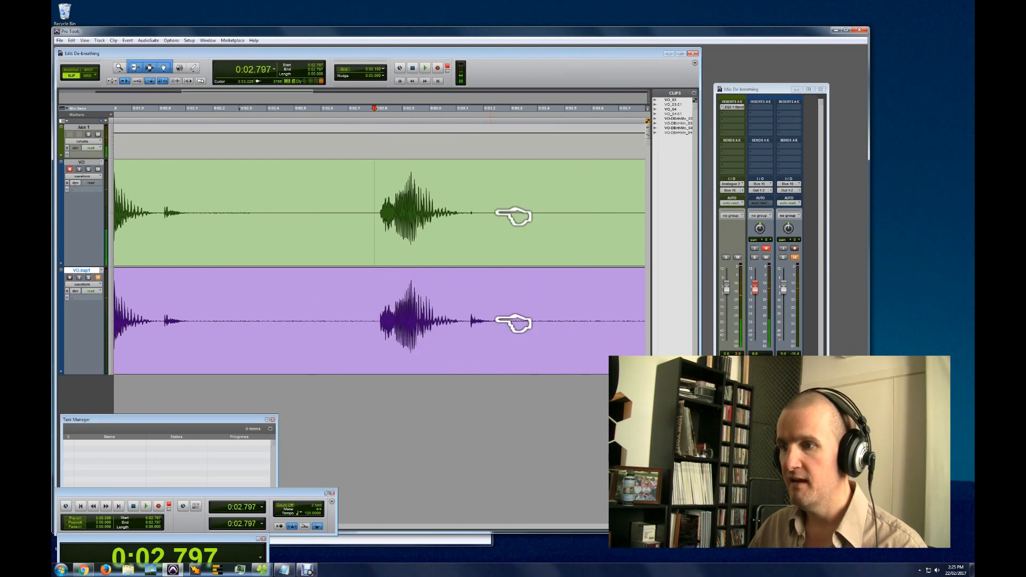
Step: Separate about 0.33 s of the third word's ending at 0:02.966 on the duplicate track and move it up onto the VO track
click(421, 321)
key(shift+Tab)
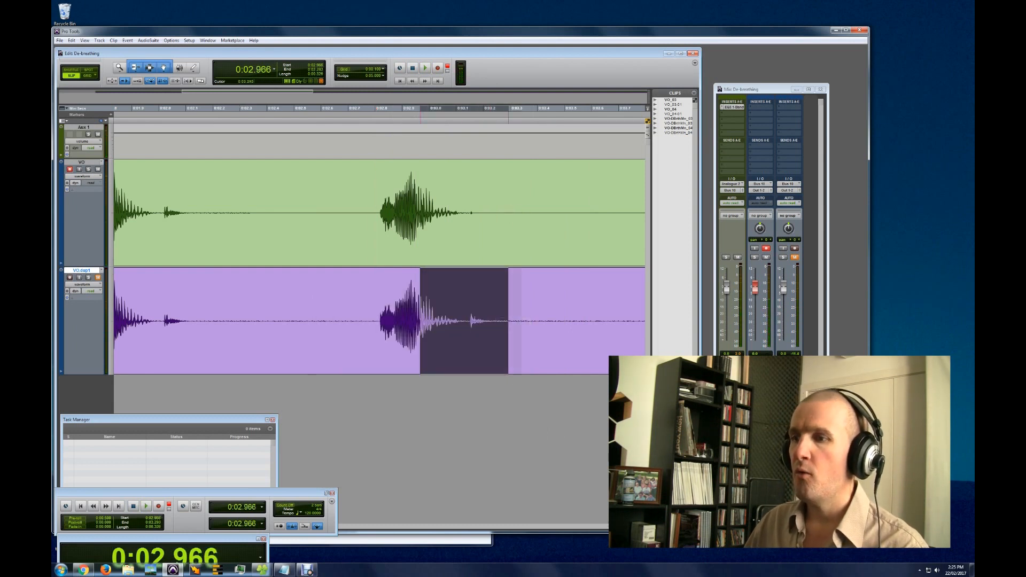
key(b)
drag(462, 342, 462, 236)
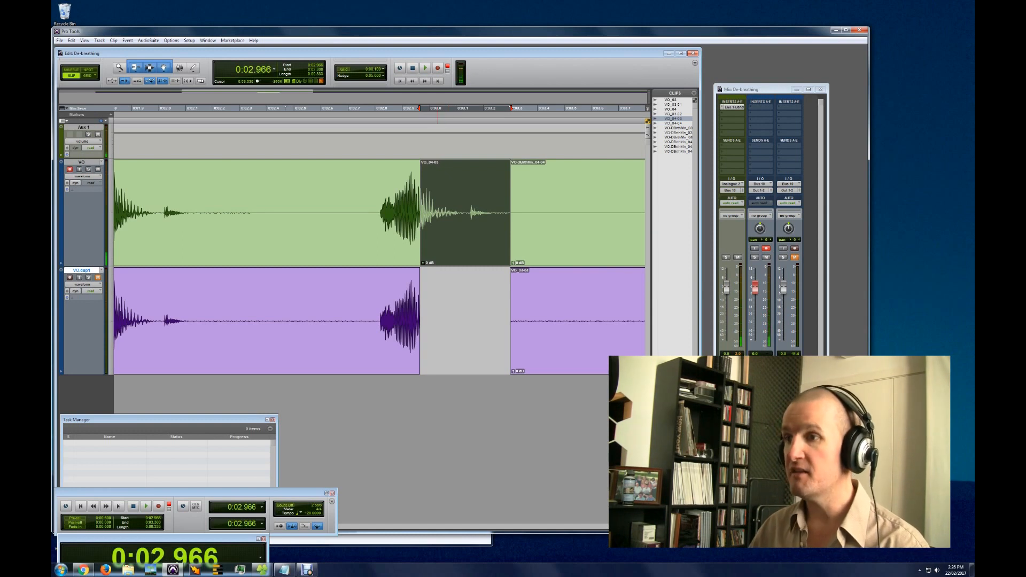
Step: Examine the waveform closely at the edit point where the restored word ending begins, on both tracks
key(t)
key(t)
key(t)
key(t)
key(t)
key(t)
key(t)
key(t)
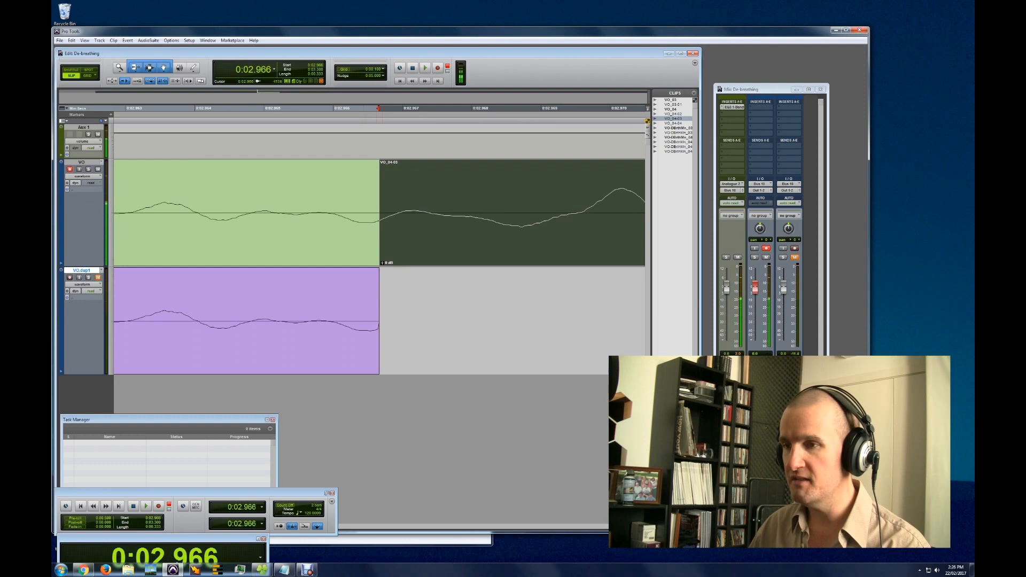
key(ctrl+bracketleft)
key(ctrl+bracketleft)
key(ctrl+bracketleft)
key(ctrl+bracketleft)
key(ctrl+bracketleft)
key(ctrl+bracketleft)
key(ctrl+bracketleft)
key(ctrl+bracketleft)
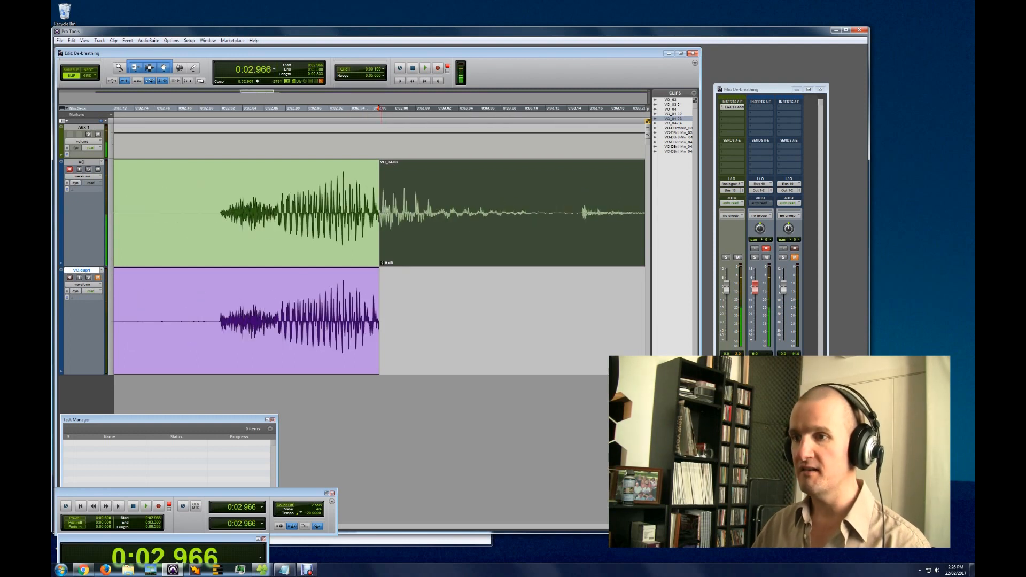
Step: Audition the voice-over around the third word to check its restored ending
click(292, 209)
key(space)
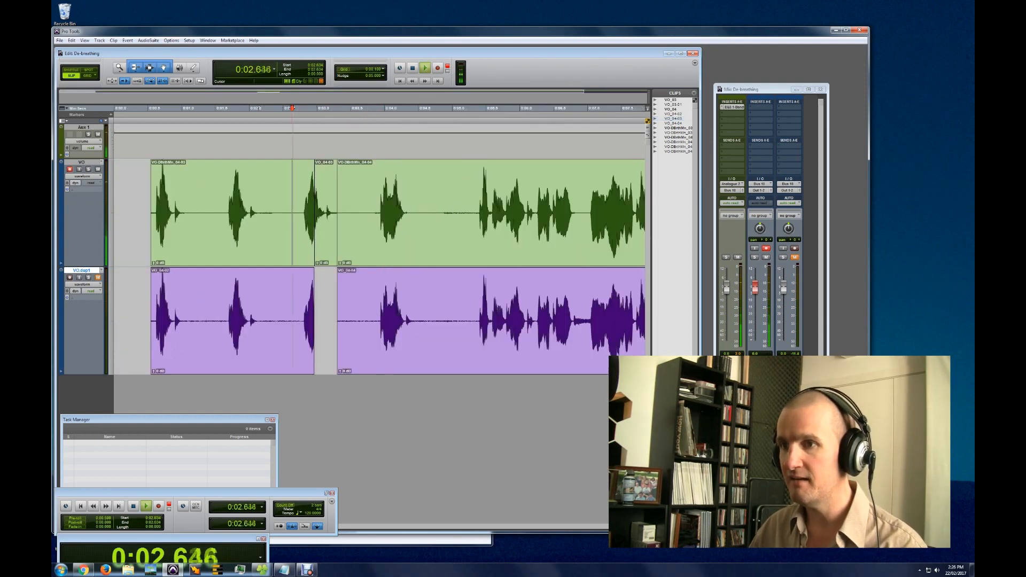
key(space)
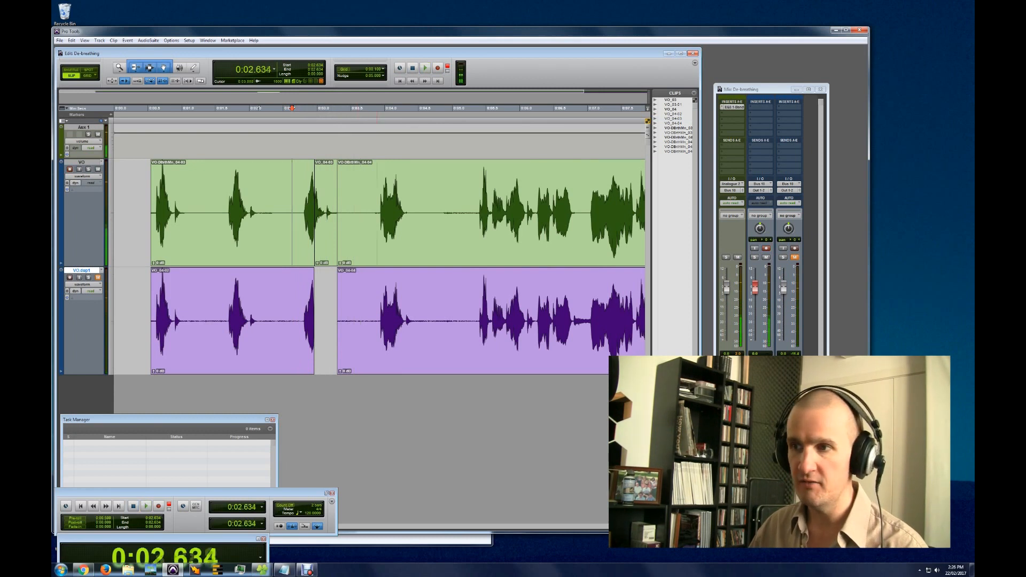
key(space)
key(space)
Step: Separate the fourth word's ending at 0:04.210 on the duplicate track, move it up onto the VO track and audition it
key(ctrl+bracketright)
key(ctrl+bracketright)
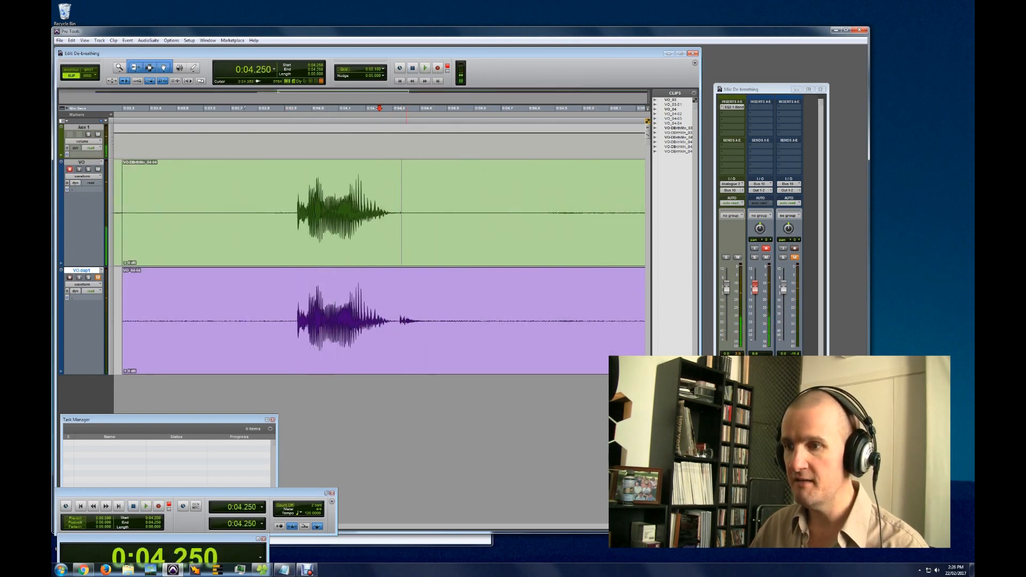
drag(369, 320, 422, 236)
key(b)
click(236, 203)
key(space)
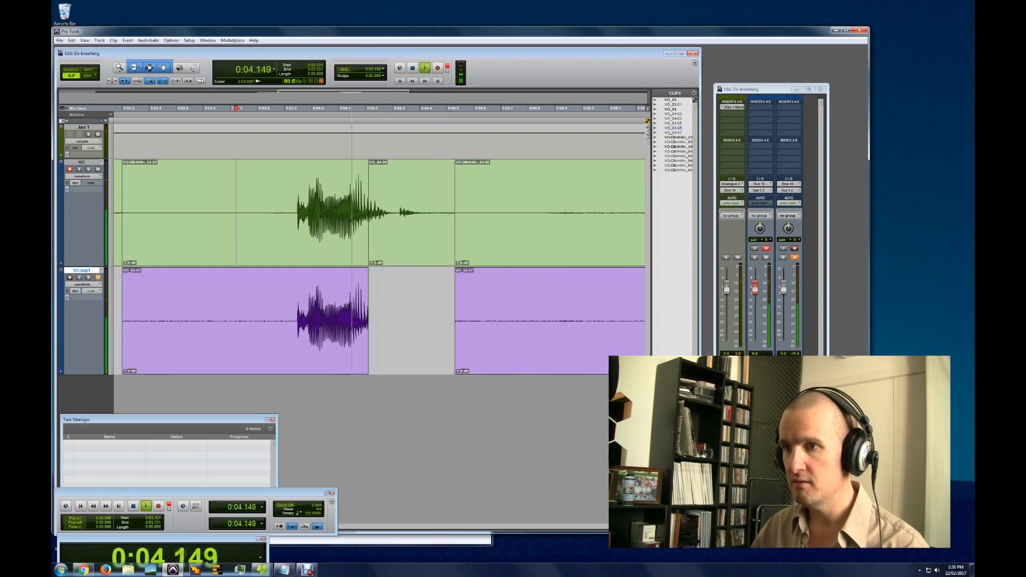
Step: Audition the long phrase from 0:05.402 and compare the processed waveform with the unprocessed duplicate
key(r)
key(r)
key(r)
key(ctrl+bracketright)
key(ctrl+bracketright)
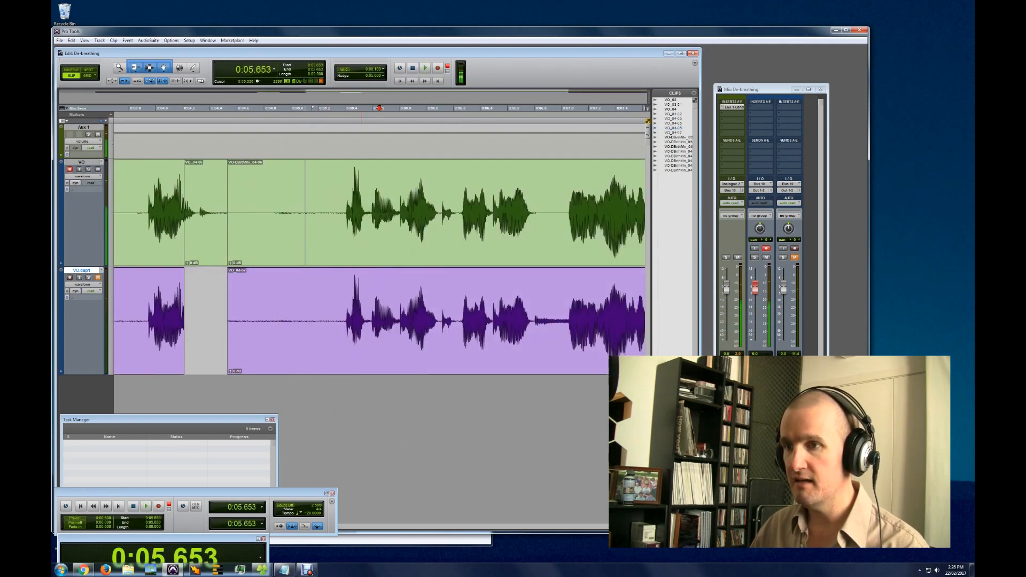
click(345, 203)
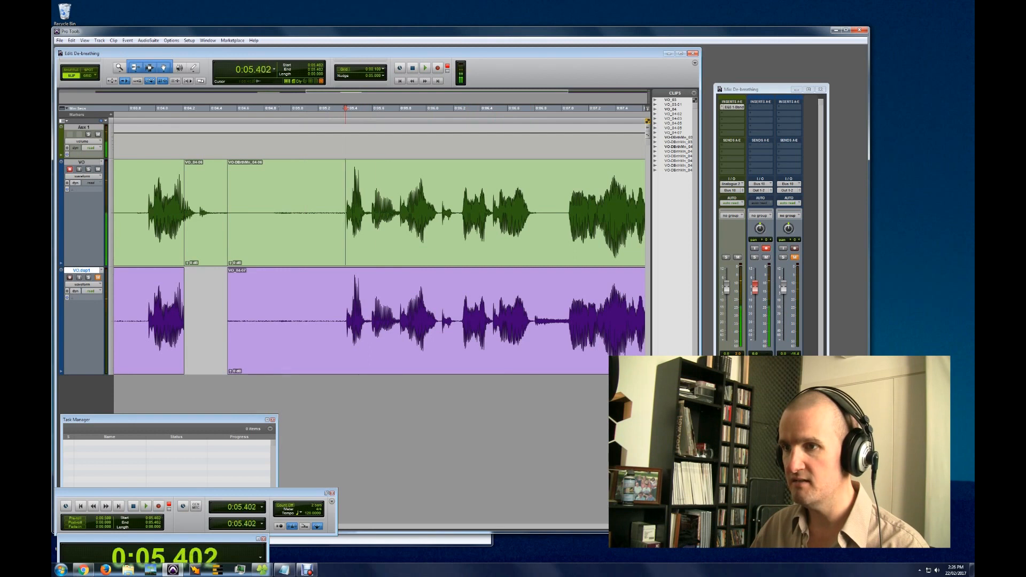
key(space)
scroll(379, 213, right, 4)
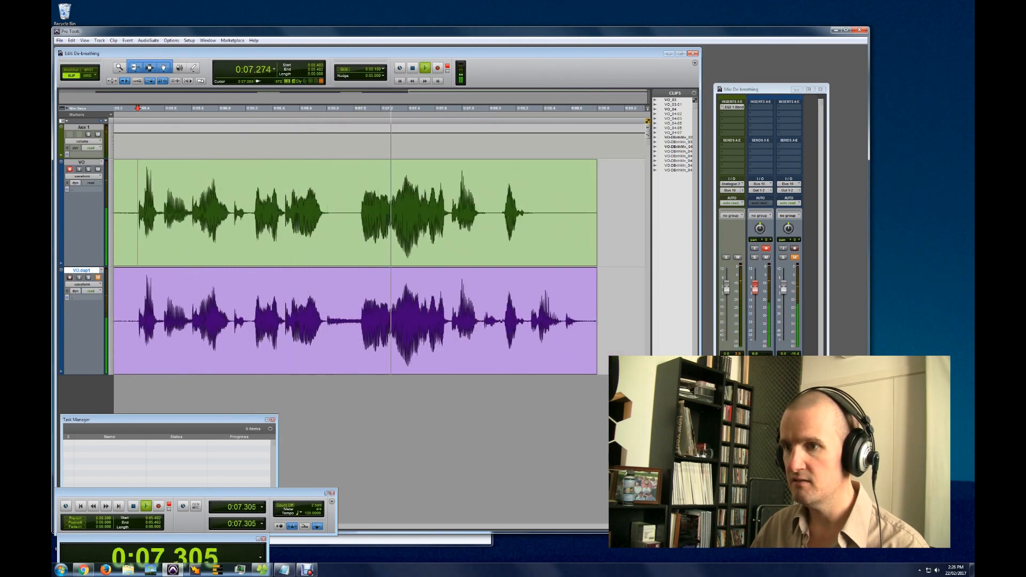
key(space)
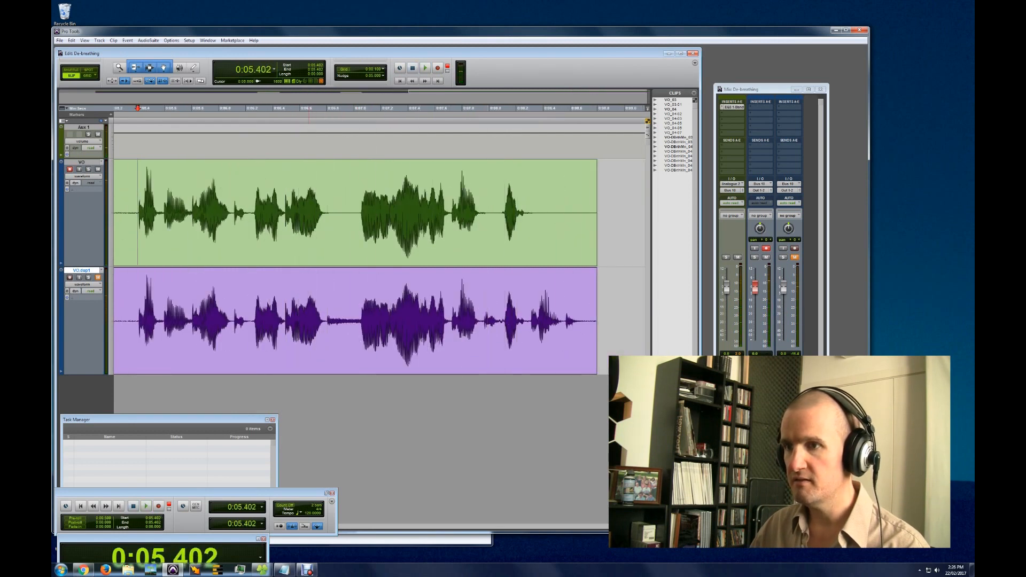
Step: Separate about 0.51 s at 0:06.650 on the duplicate track and move it up onto the VO track
drag(313, 214, 391, 214)
drag(307, 294, 377, 294)
key(b)
drag(326, 342, 325, 214)
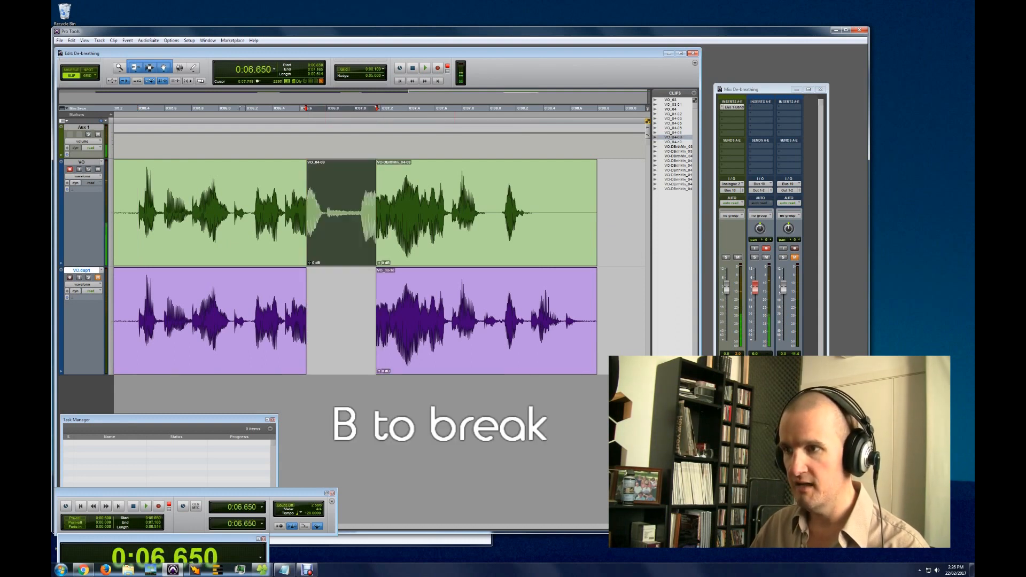
Step: Separate the duplicate clip from 0:07.741 to its end and move that part up onto the VO track
click(458, 205)
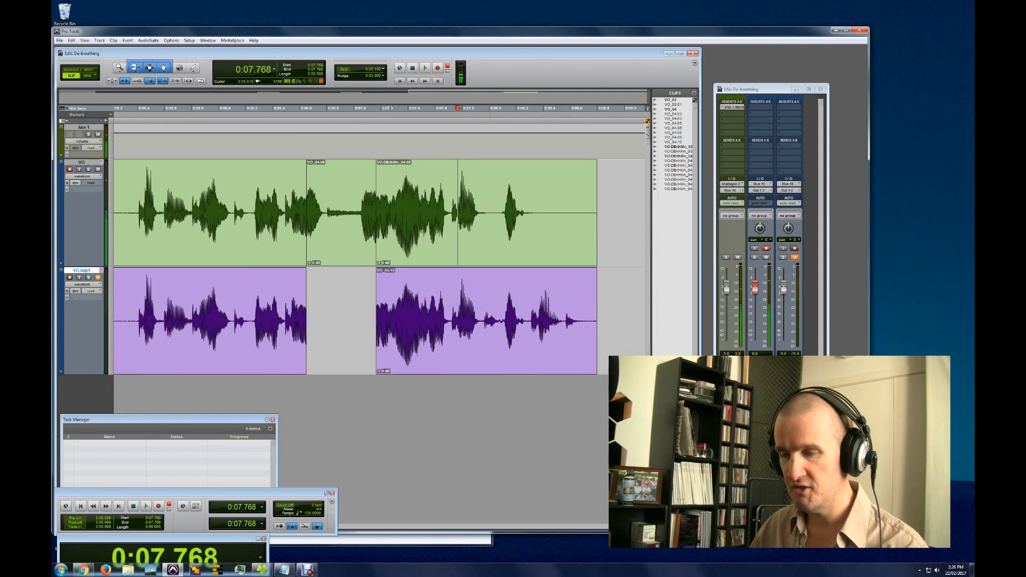
key(shift+Tab)
key(shift+Tab)
key(shift+Tab)
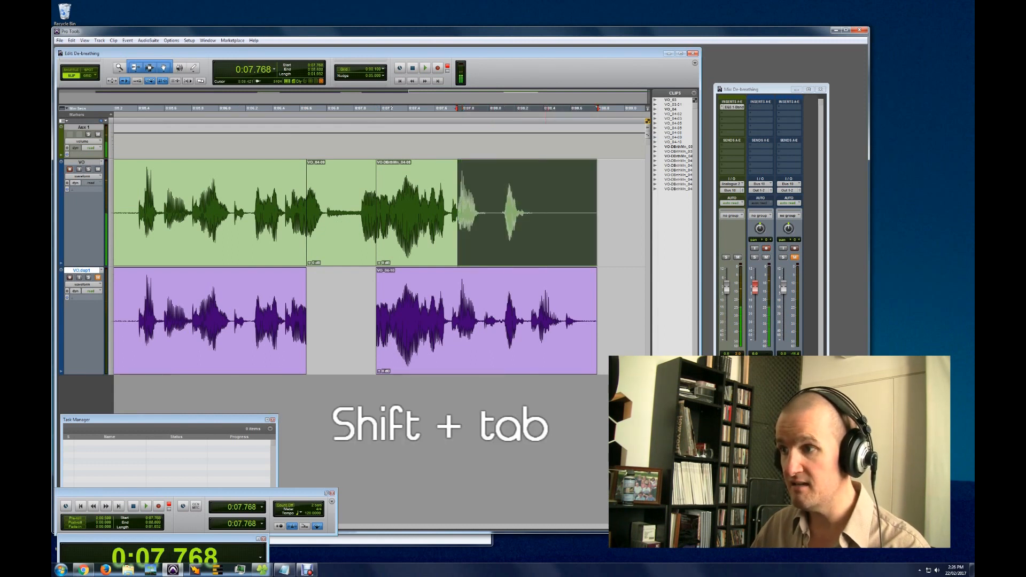
mouse_move(469, 324)
mouse_down()
mouse_move(574, 324)
mouse_move(454, 318)
mouse_up()
drag(519, 321, 597, 321)
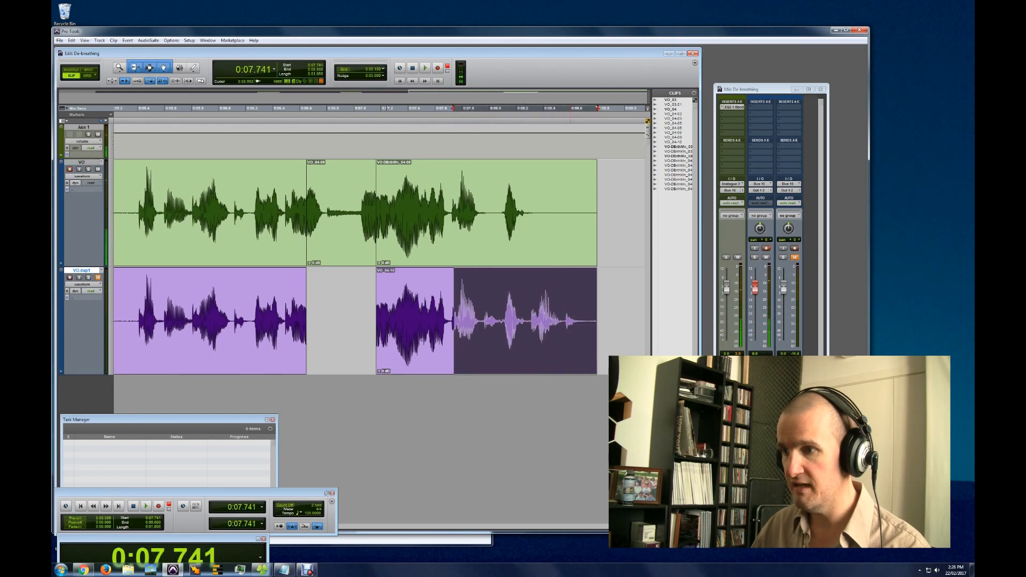
key(ctrl+e)
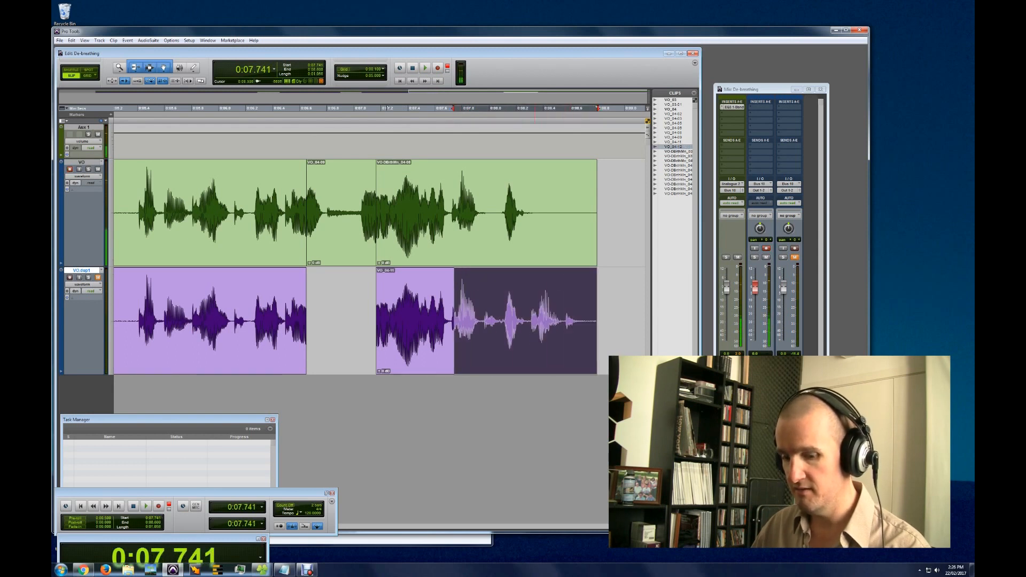
drag(535, 330, 534, 222)
Step: Audition the repaired closing phrase on the VO track from about 0:05.4
click(430, 192)
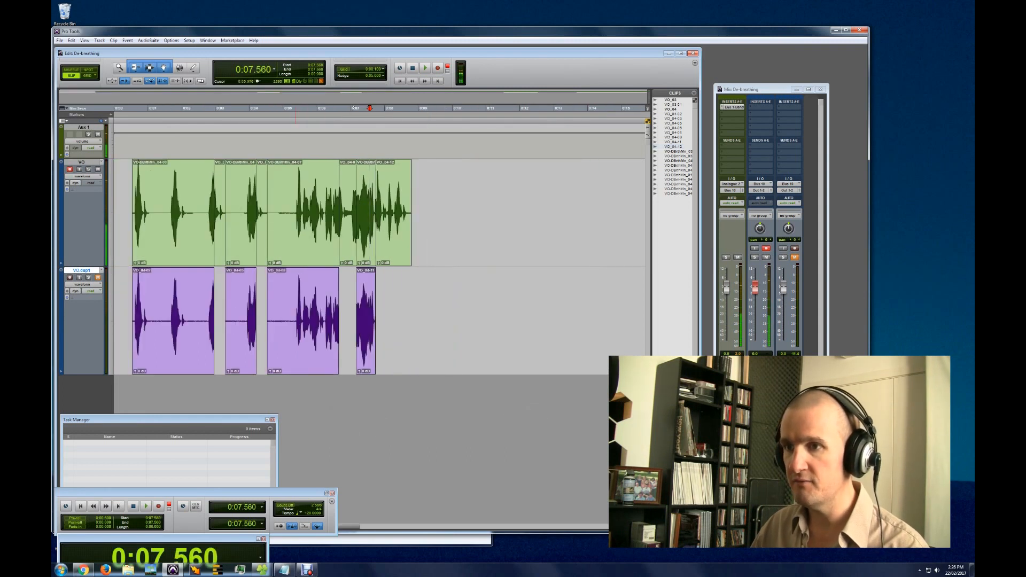
click(298, 209)
key(space)
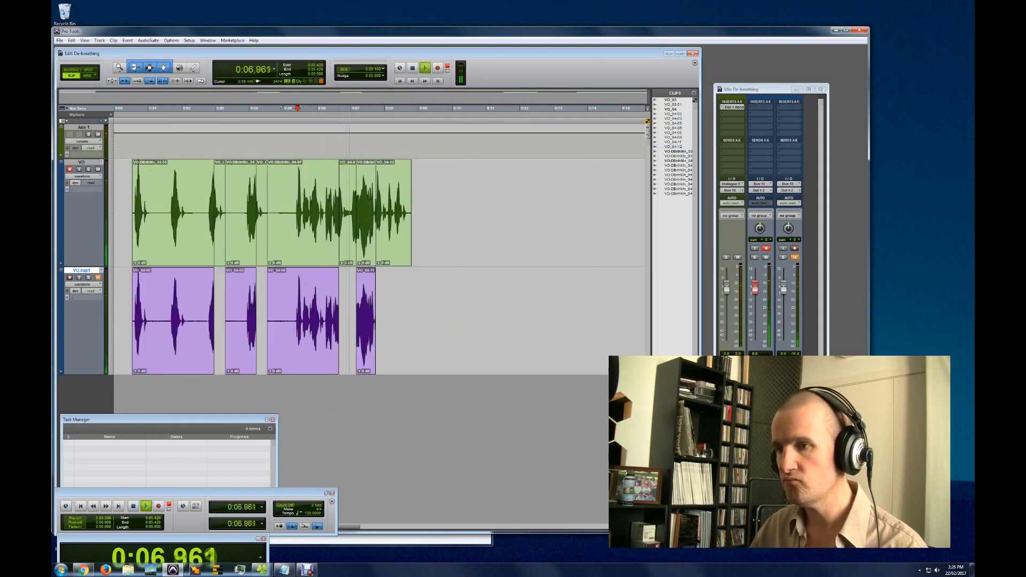
key(space)
click(401, 201)
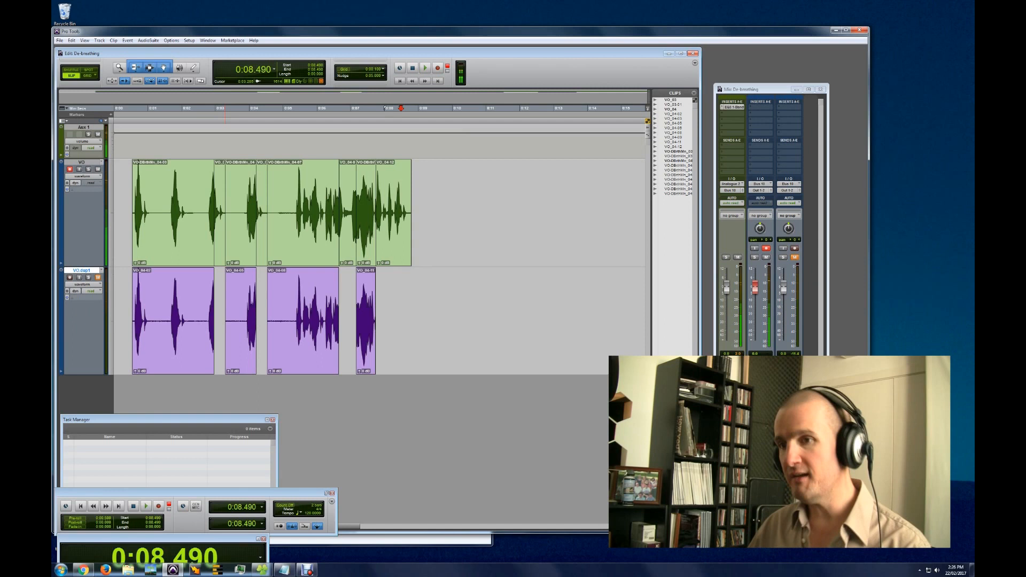
Step: Undo all the separated and moved word endings, back to one whole clip on each track
key(ctrl+z)
key(ctrl+z)
key(ctrl+z)
key(ctrl+z)
key(ctrl+z)
key(ctrl+z)
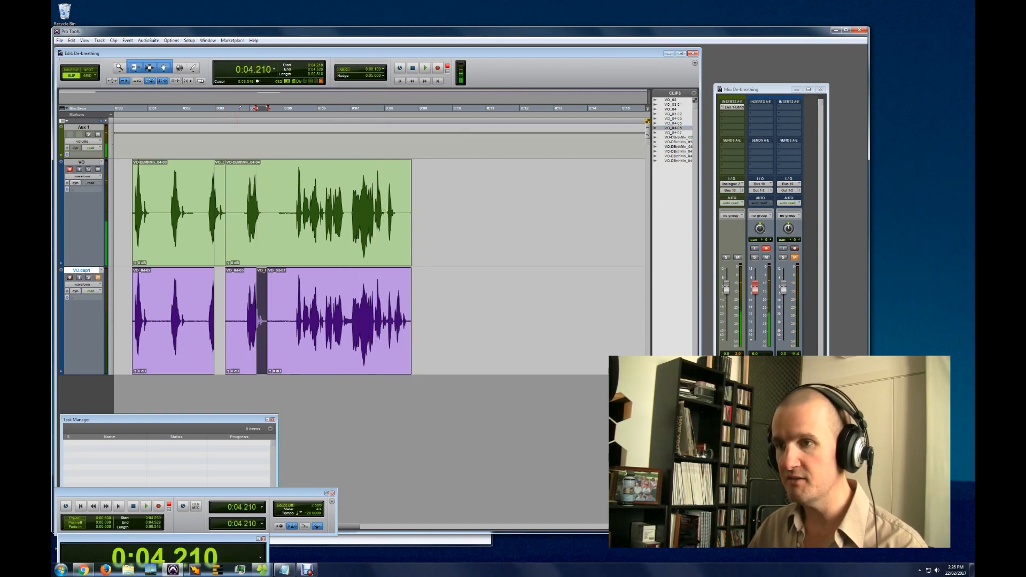
click(259, 324)
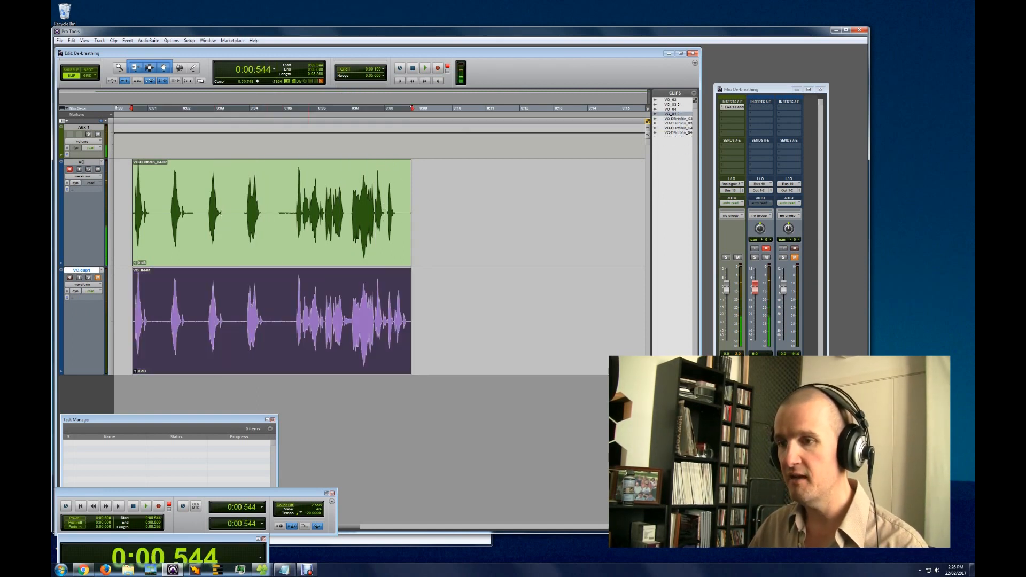
Step: Undo the DeBreath rendering and the copying of the clip onto the duplicate track
shift+click(289, 225)
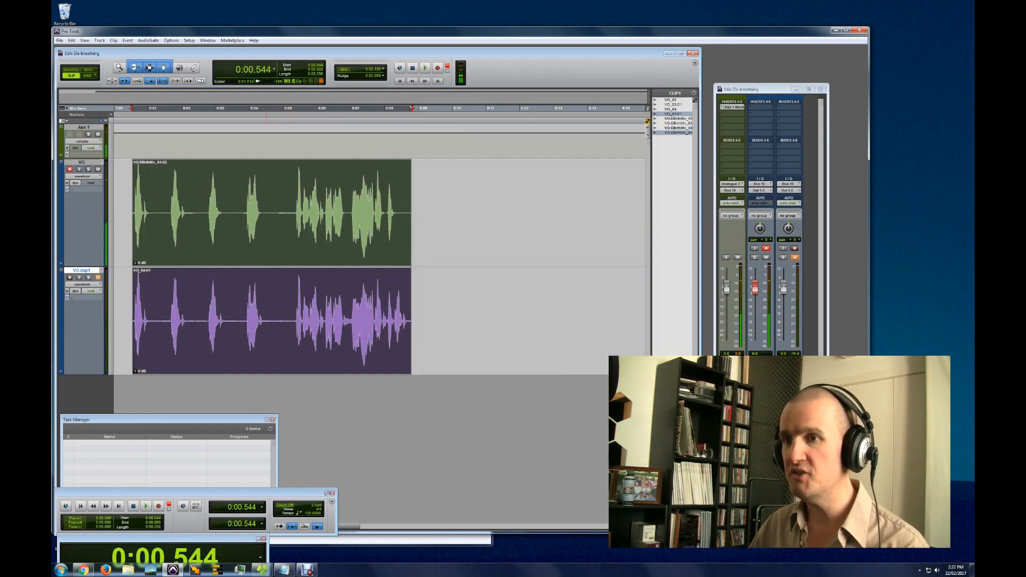
key(ctrl+z)
key(ctrl+z)
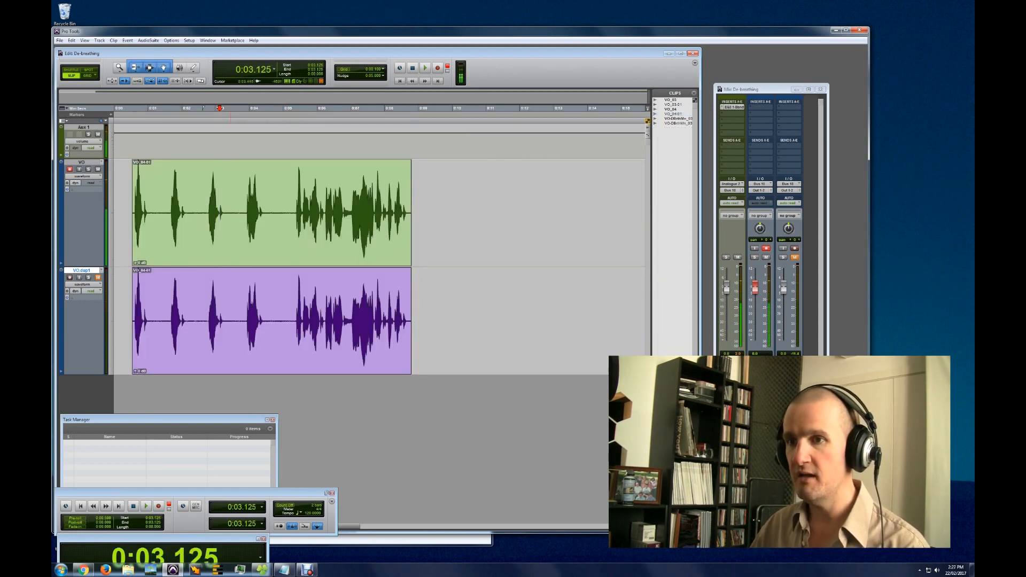
key(ctrl+z)
key(ctrl+z)
key(ctrl+z)
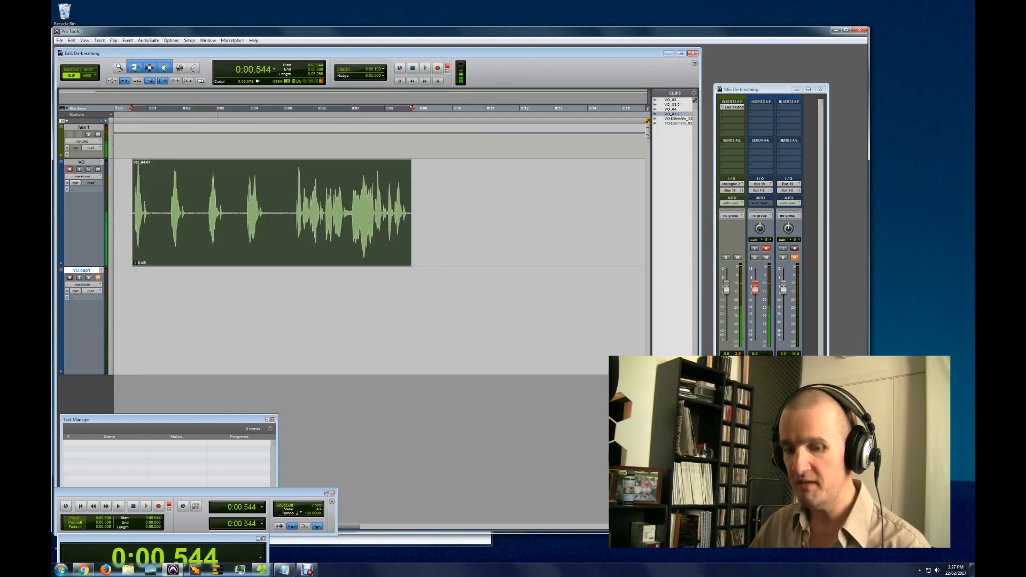
Step: Copy the VO clip onto the duplicate track at the same position, and render DeBreath over the original VO clip only
alt+drag(240, 224, 240, 324)
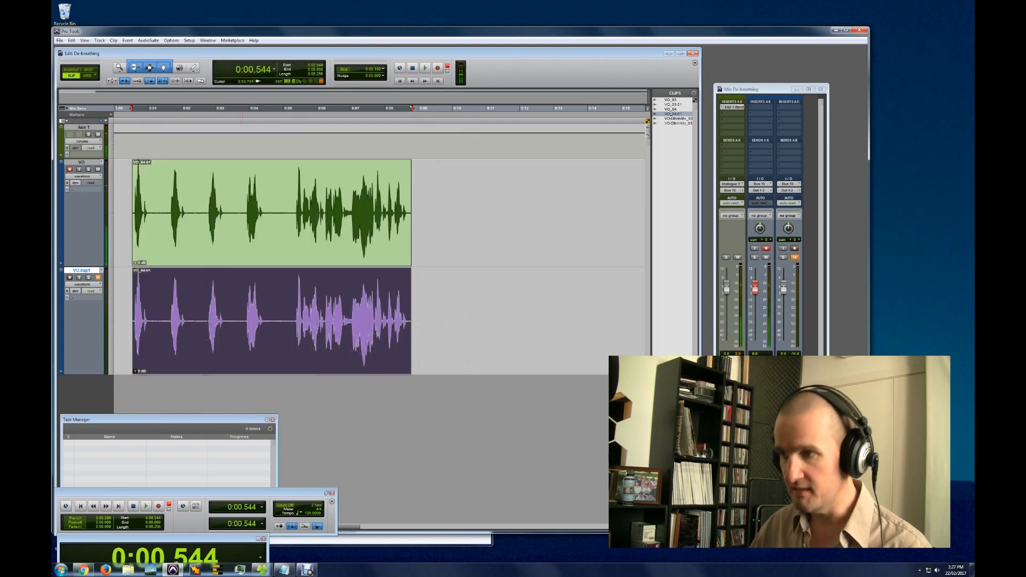
click(262, 230)
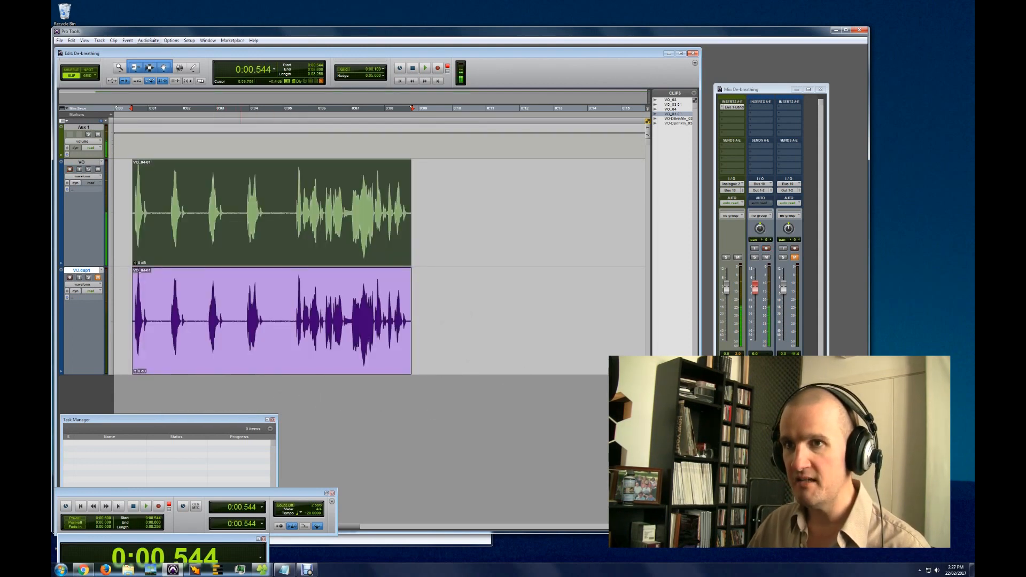
click(148, 40)
click(161, 48)
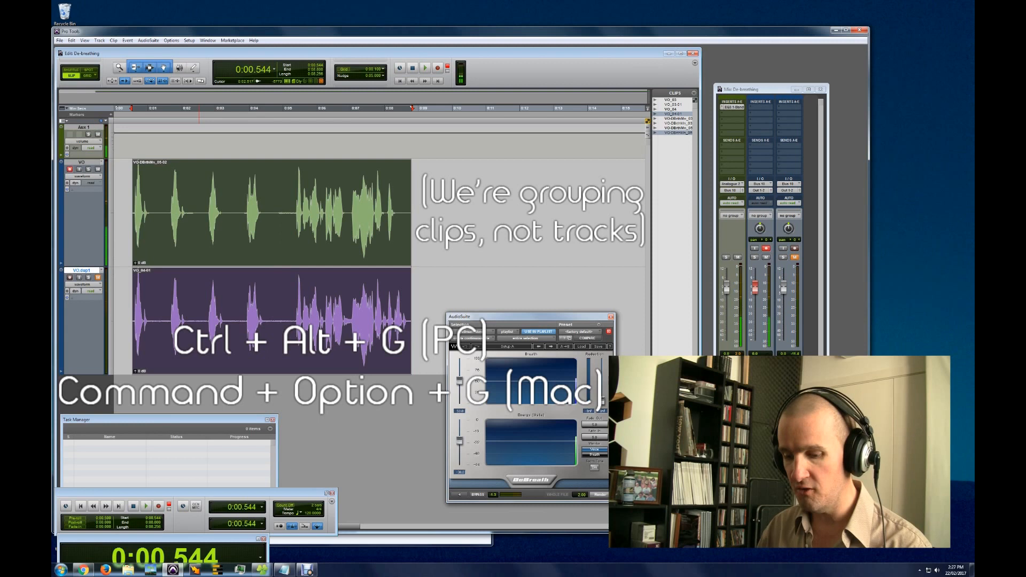
Step: Group the processed and unprocessed clips, and delete a stretch of silence at 0:01.234 between the first two words in Shuffle mode
key(ctrl+alt+g)
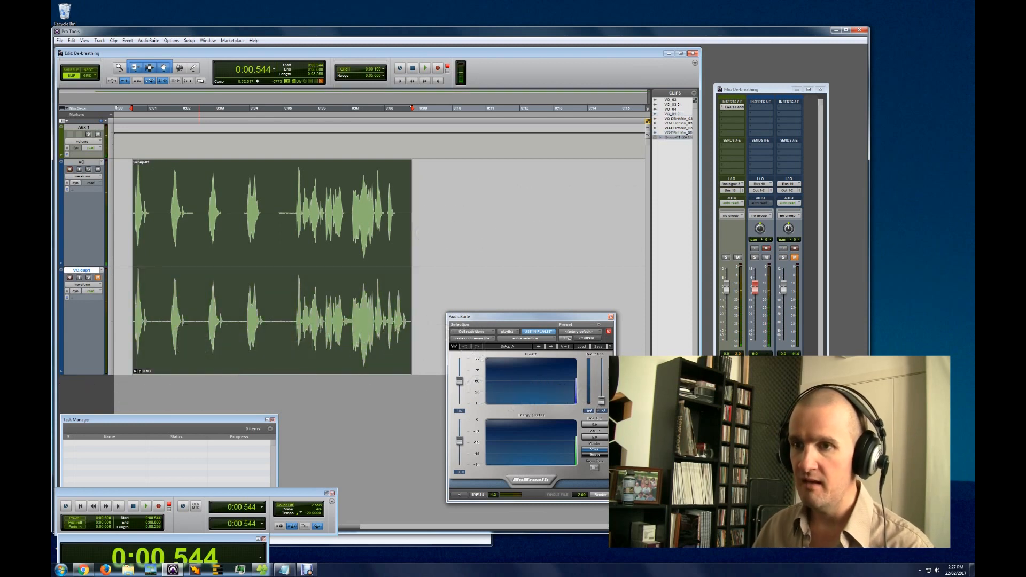
key(t)
key(t)
drag(281, 241, 319, 241)
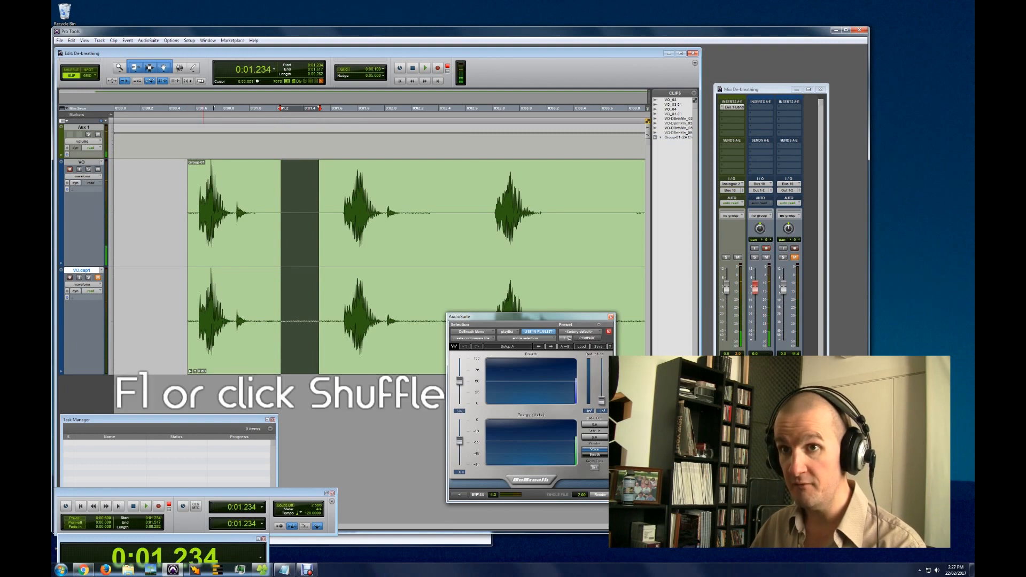
key(F1)
key(BackSpace)
Step: Delete the silent gaps between the following words of the clip group in Shuffle mode, and close the DeBreath window
drag(386, 215, 434, 214)
key(BackSpace)
click(611, 317)
drag(481, 319, 337, 313)
key(BackSpace)
mouse_move(246, 313)
mouse_down()
mouse_move(282, 313)
mouse_move(238, 312)
mouse_up()
key(BackSpace)
click(314, 312)
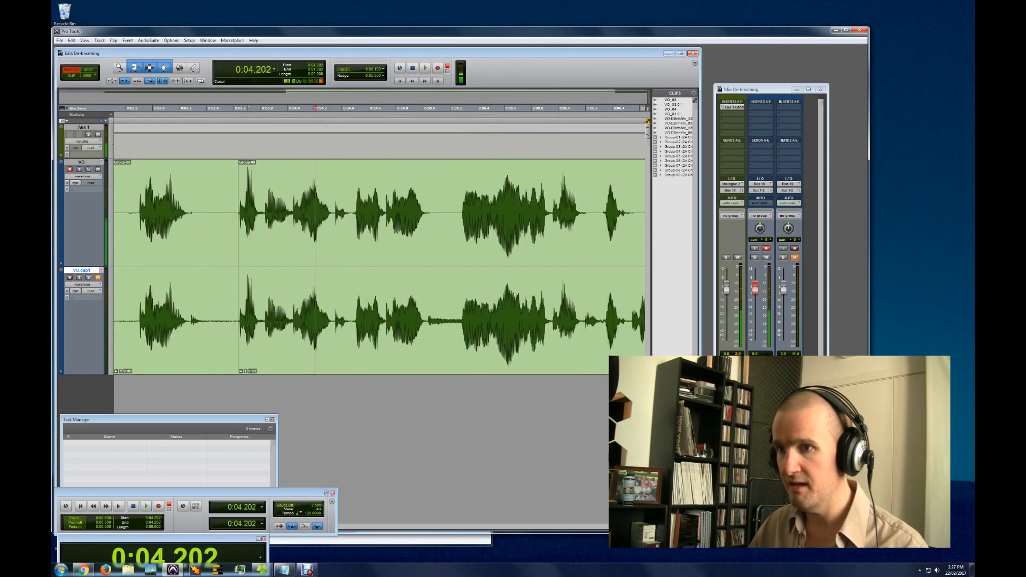
Step: Audition the third word's clip group and ungroup it into its processed and unprocessed clips
key(r)
scroll(366, 312, left, 1)
click(274, 328)
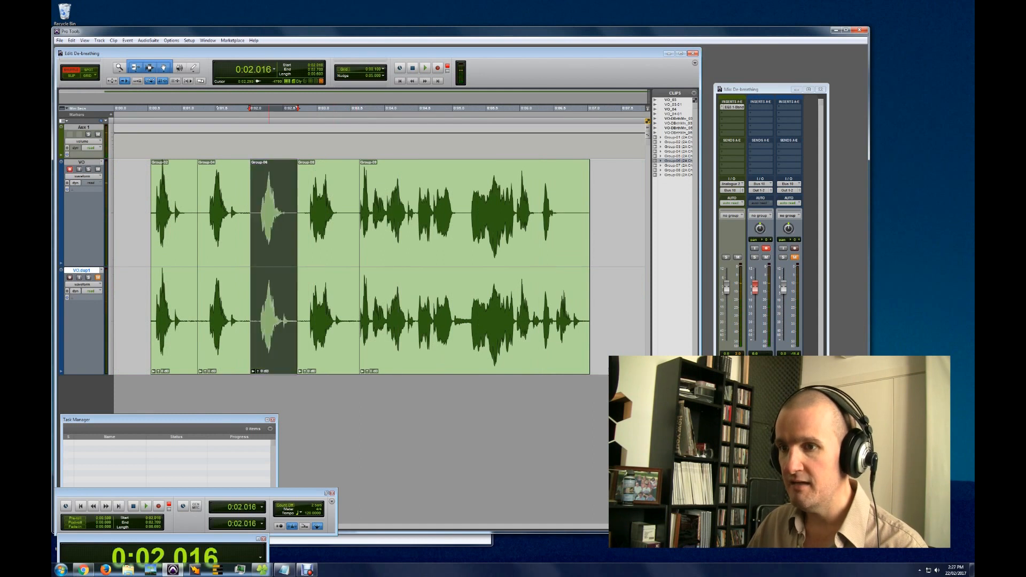
key(space)
click(280, 313)
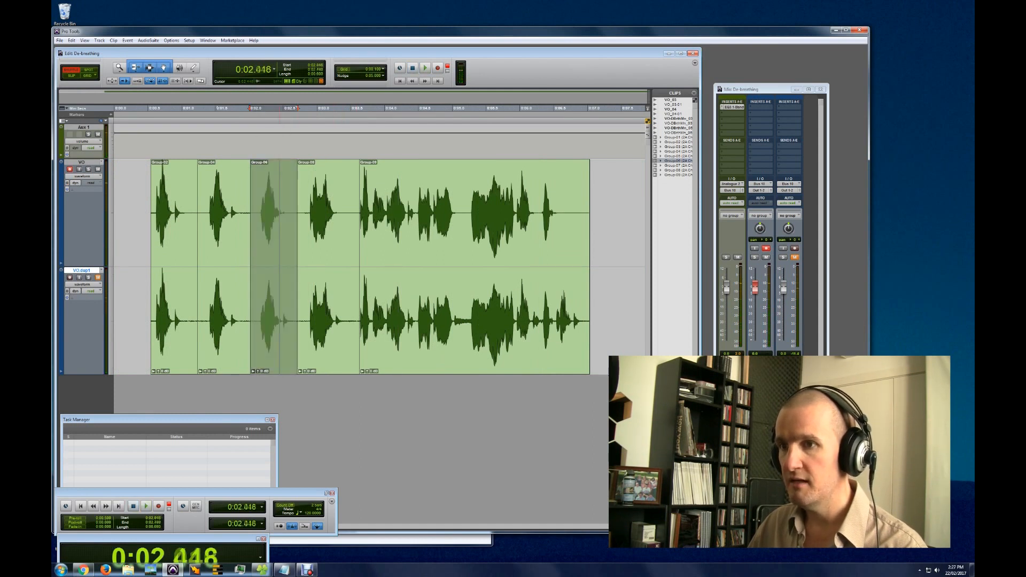
click(285, 327)
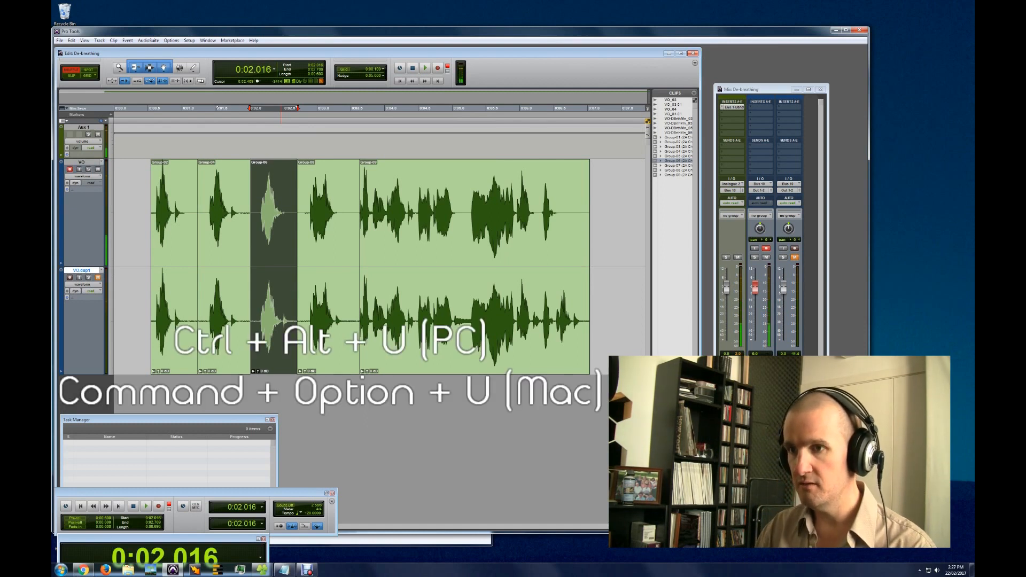
key(ctrl+alt+u)
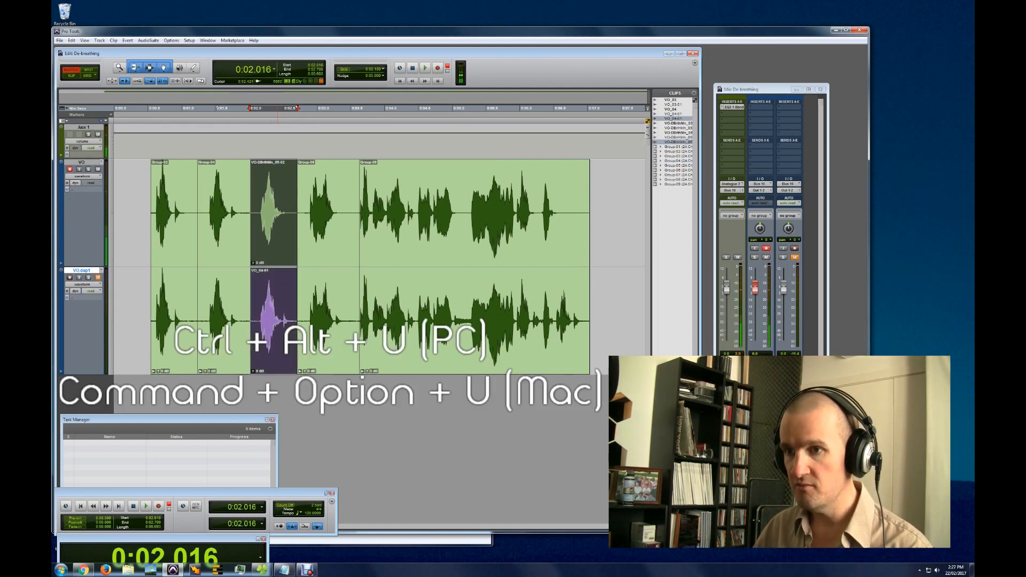
Step: Try to move the unprocessed third word up onto the VO track in Shuffle mode
click(305, 307)
drag(286, 337, 301, 224)
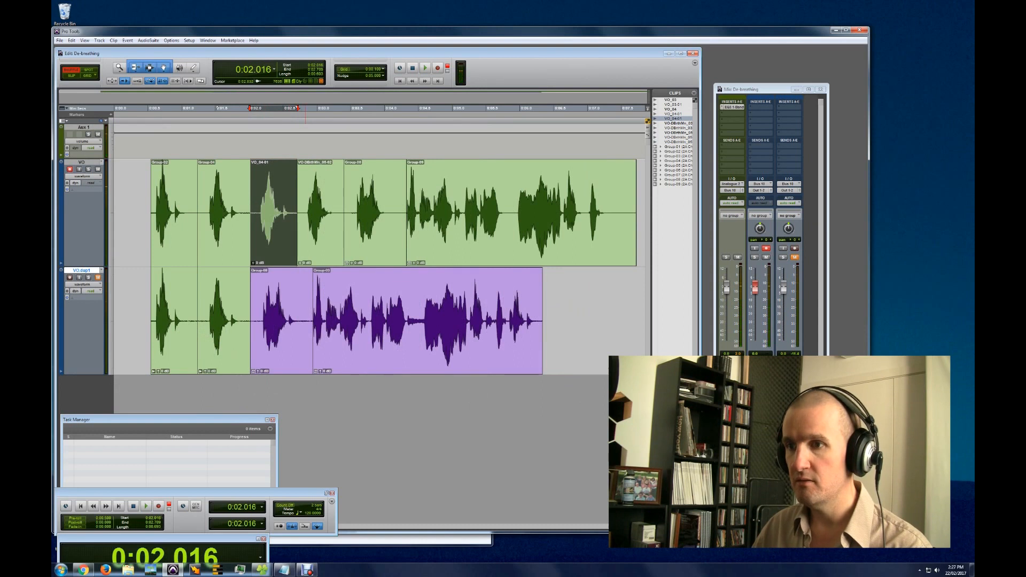
key(ctrl+z)
Step: Switch to Slip mode and replace the processed third word on the VO track with its unprocessed clip from the duplicate track
key(F2)
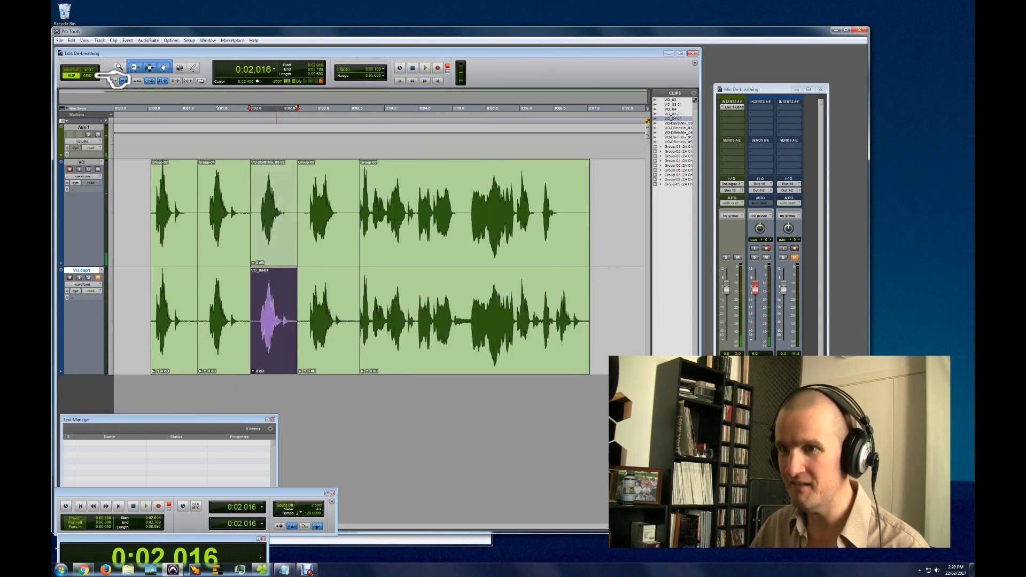
drag(276, 217, 278, 203)
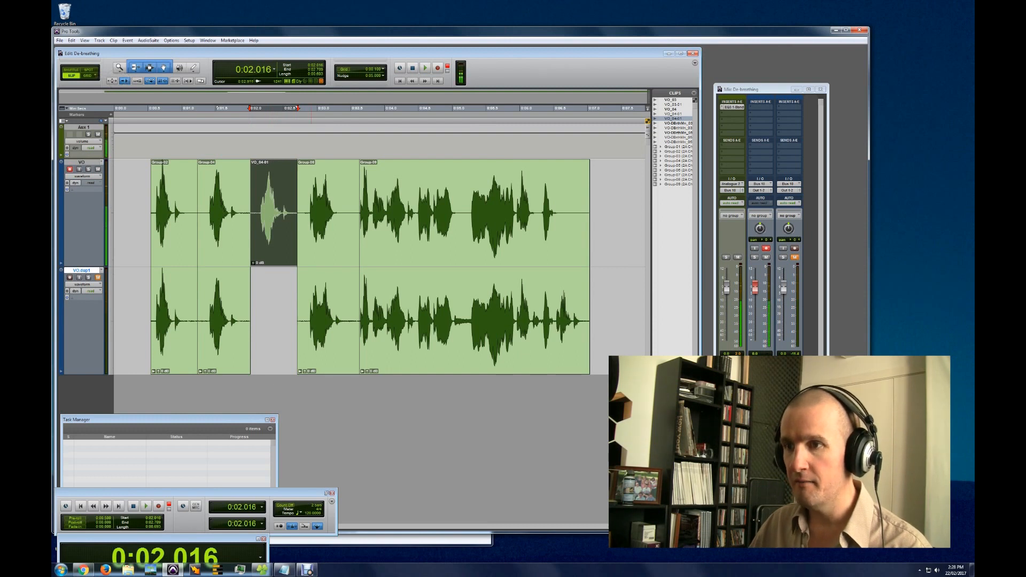
Step: Audition the fourth word's clip group
click(325, 241)
key(space)
key(space)
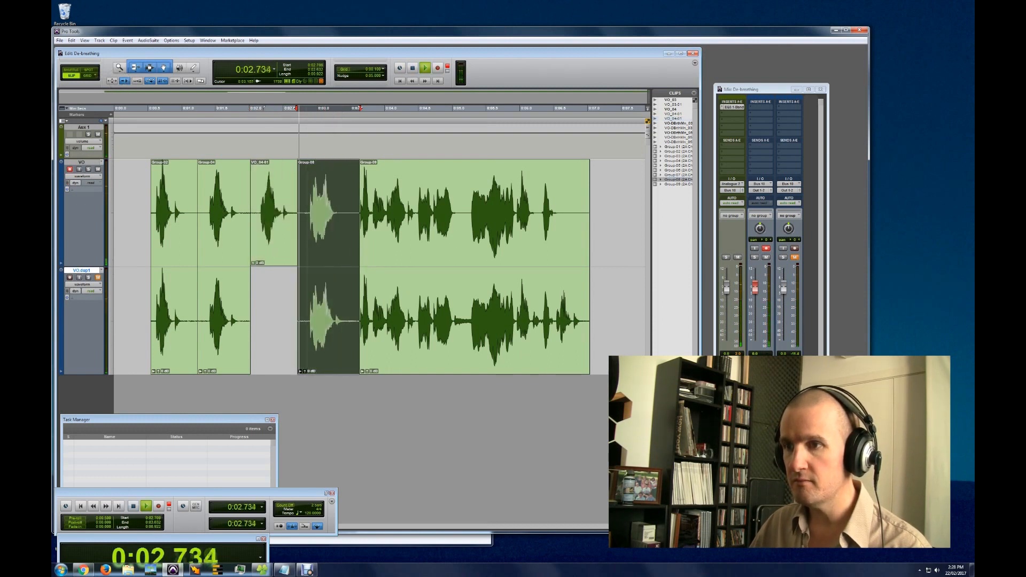
Step: Separate the ending of the fourth word from its clip group on both tracks and ungroup it into processed and unprocessed clips
click(328, 187)
key(space)
key(ctrl+bracketright)
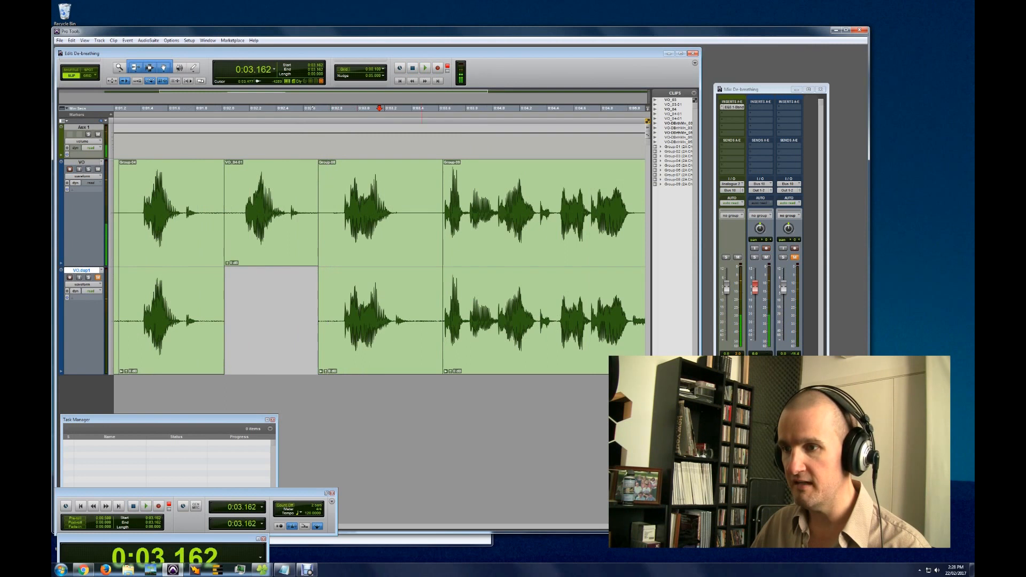
drag(370, 214, 415, 321)
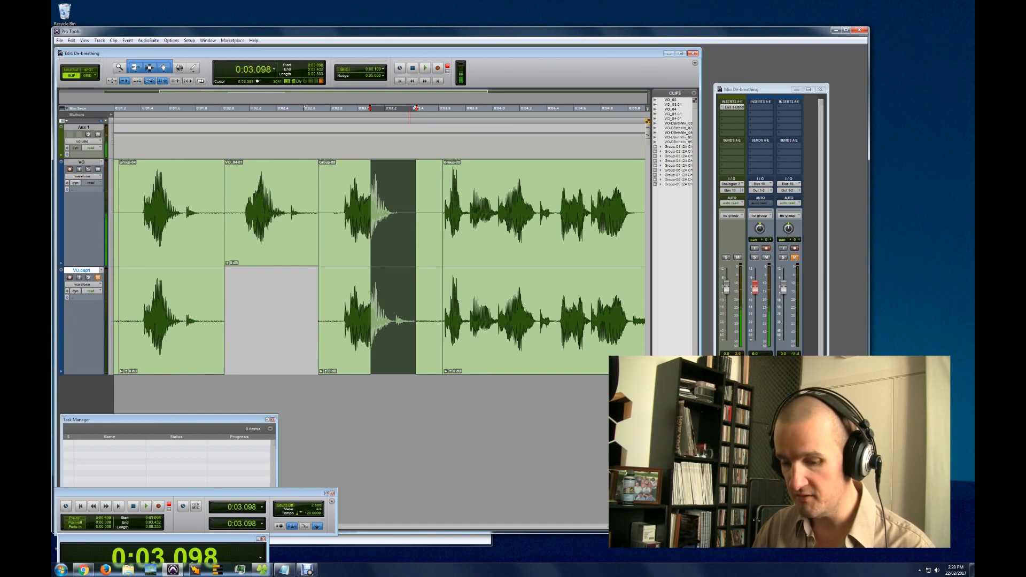
key(b)
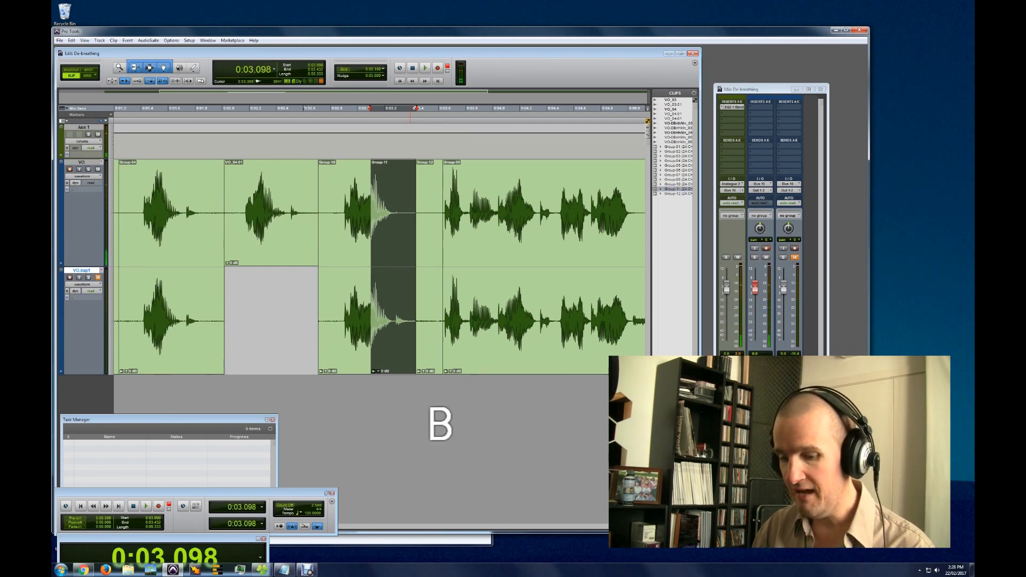
key(ctrl+alt+u)
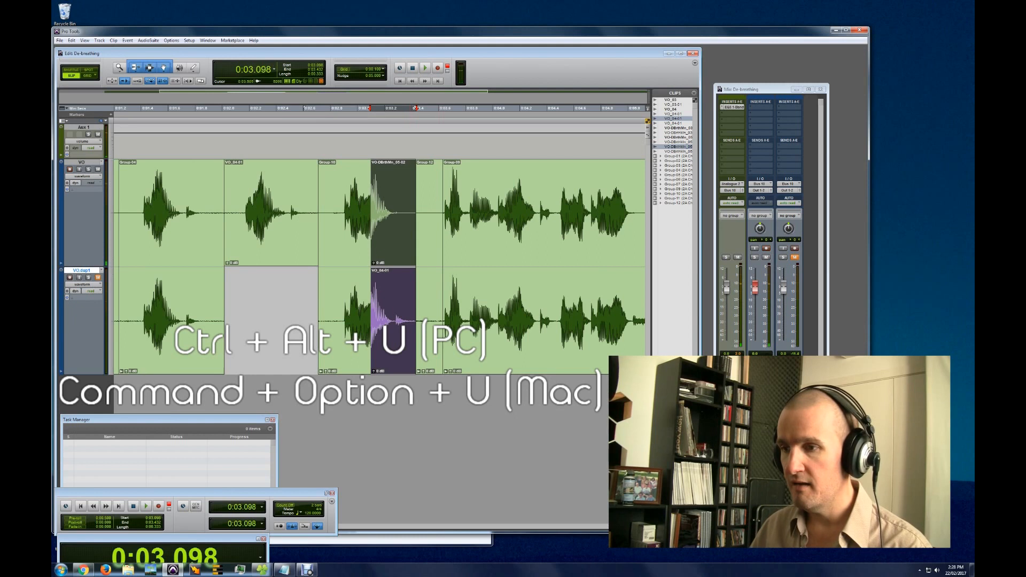
Step: Replace the processed ending of the fourth word on the VO track with its unprocessed clip from the duplicate track and audition the word
double_click(387, 307)
drag(382, 327, 383, 218)
click(339, 198)
key(space)
key(space)
click(392, 198)
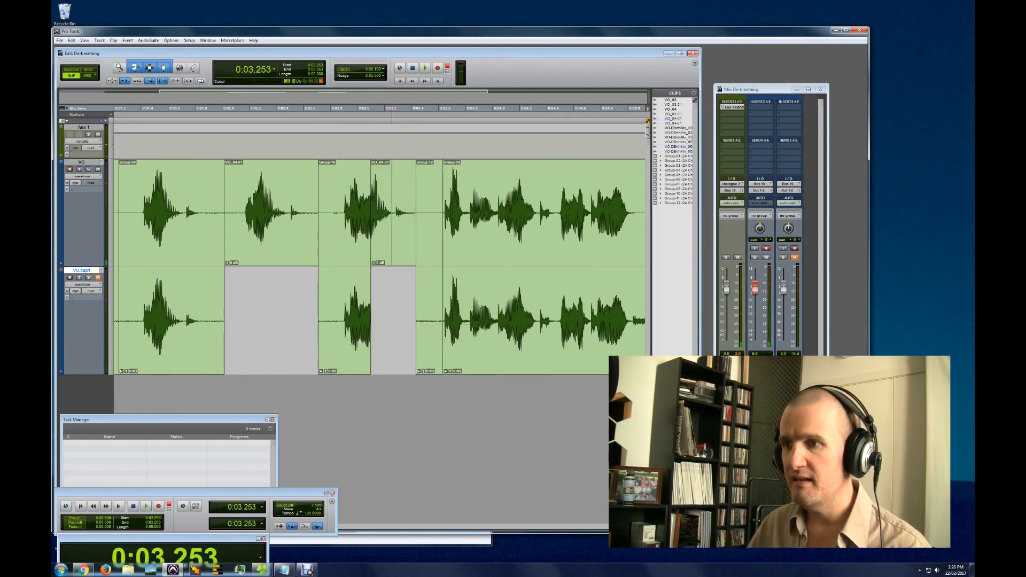
Step: Select all the clips across both voice-over tracks, from the first word through the final long phrase
key(ctrl+bracketleft)
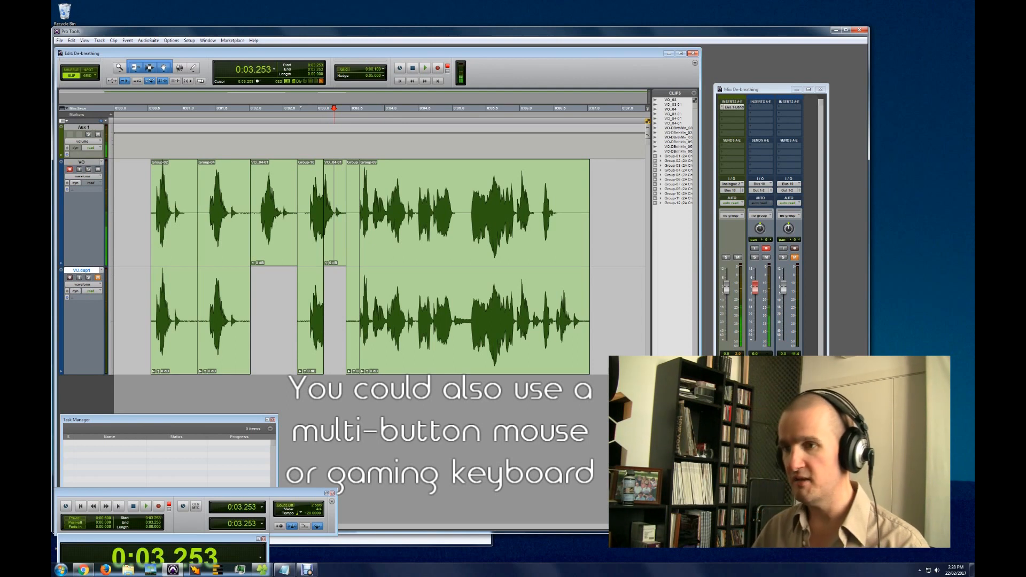
click(174, 221)
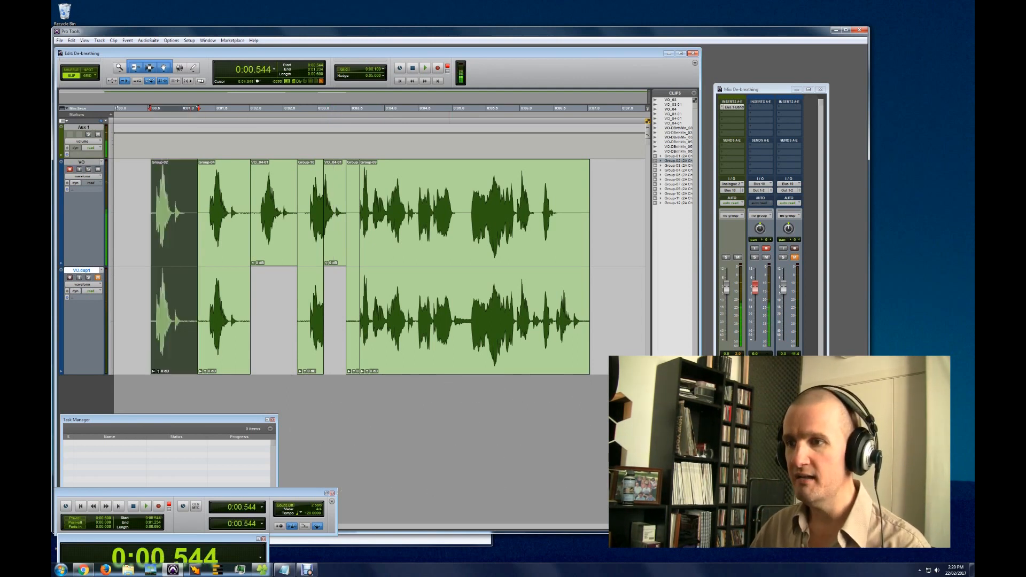
shift+click(449, 221)
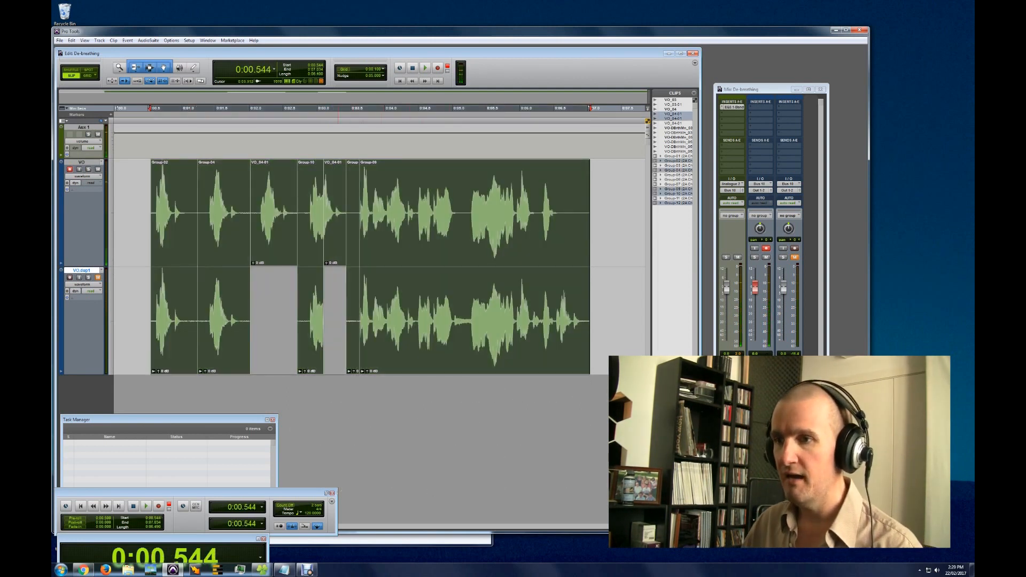